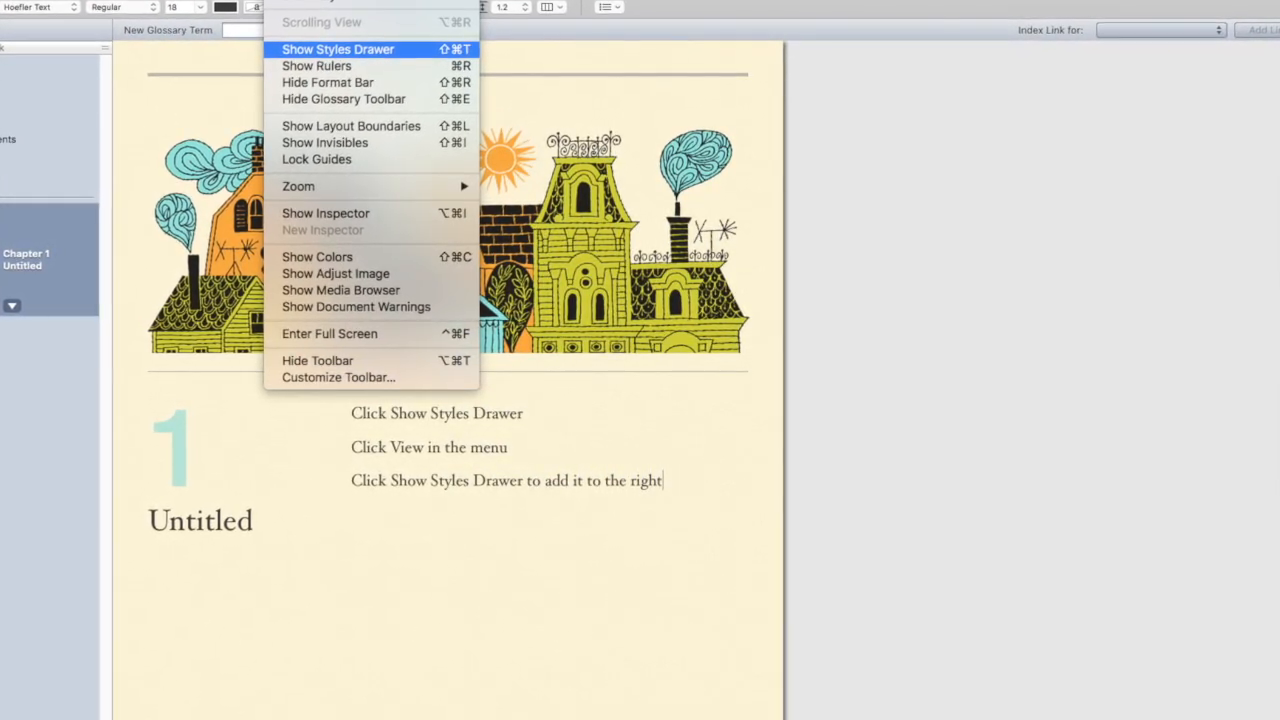
{"action": "left_click", "coordinate": [337, 48]}
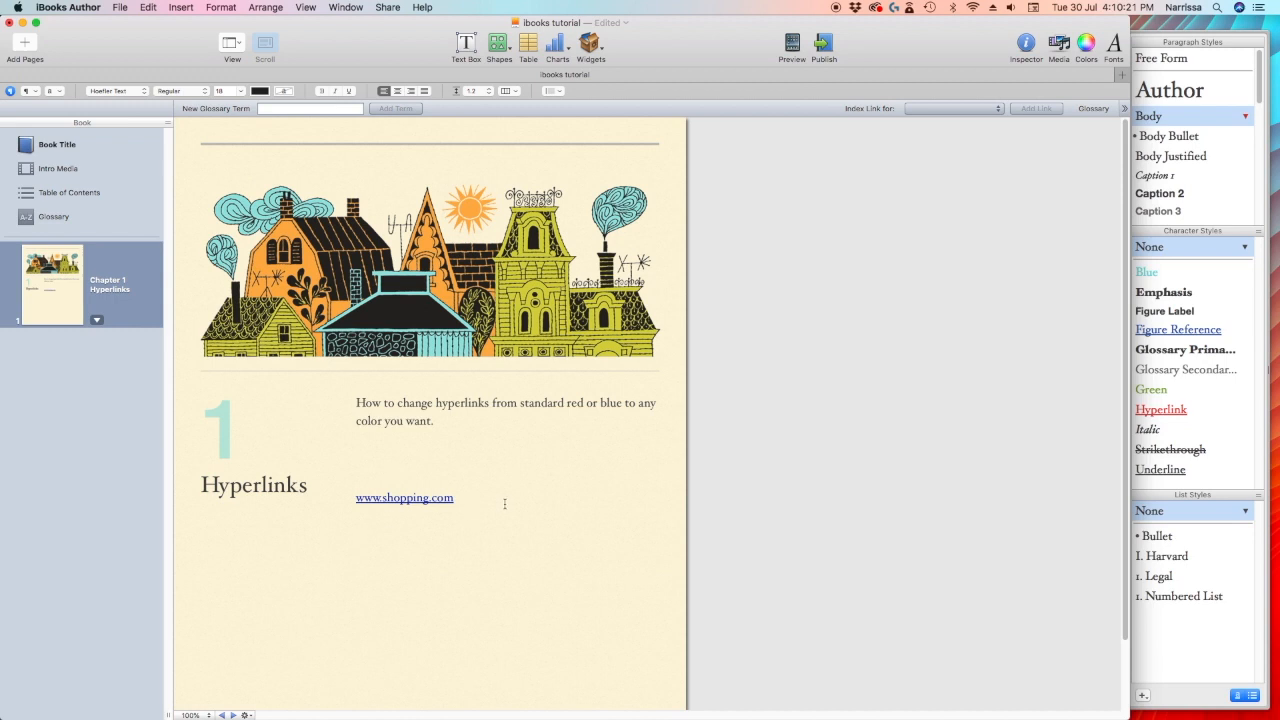
{"action": "left_click", "coordinate": [1026, 43]}
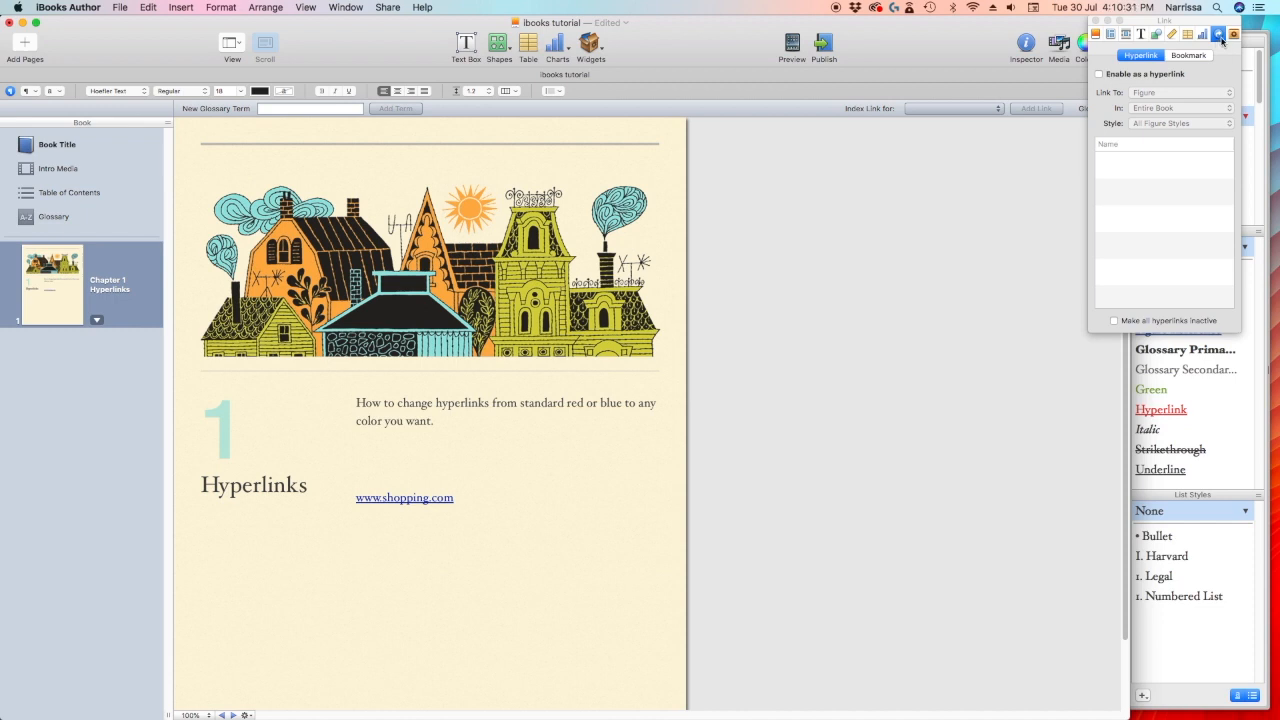
{"action": "left_click", "coordinate": [456, 500]}
{"action": "left_click_drag", "start_coordinate": [461, 498], "coordinate": [357, 496]}
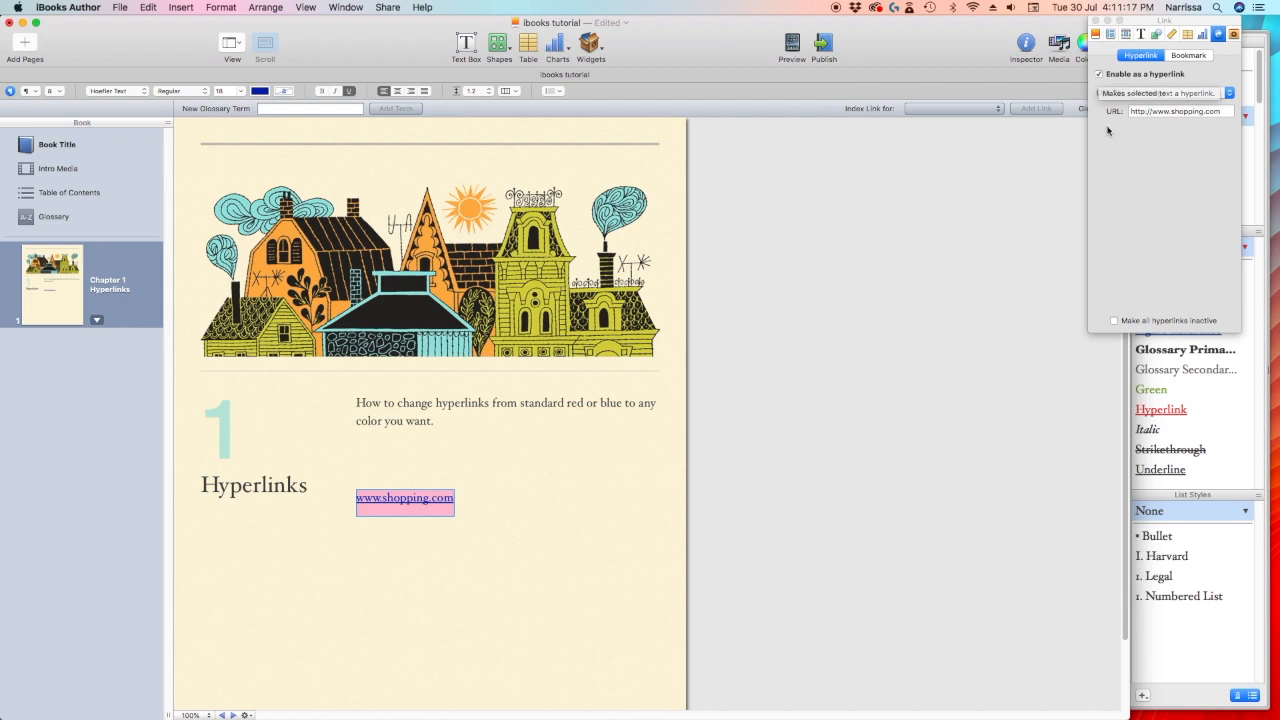
{"action": "left_click", "coordinate": [1100, 75]}
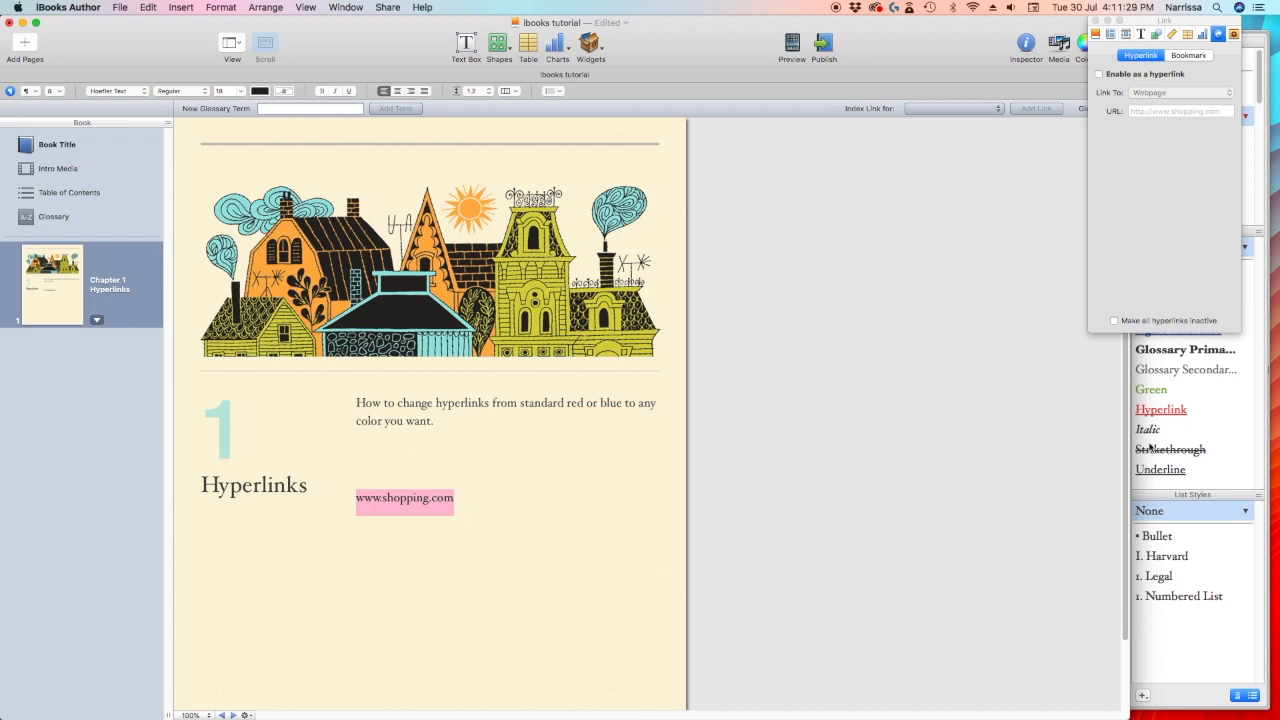
{"action": "left_click", "coordinate": [1245, 411]}
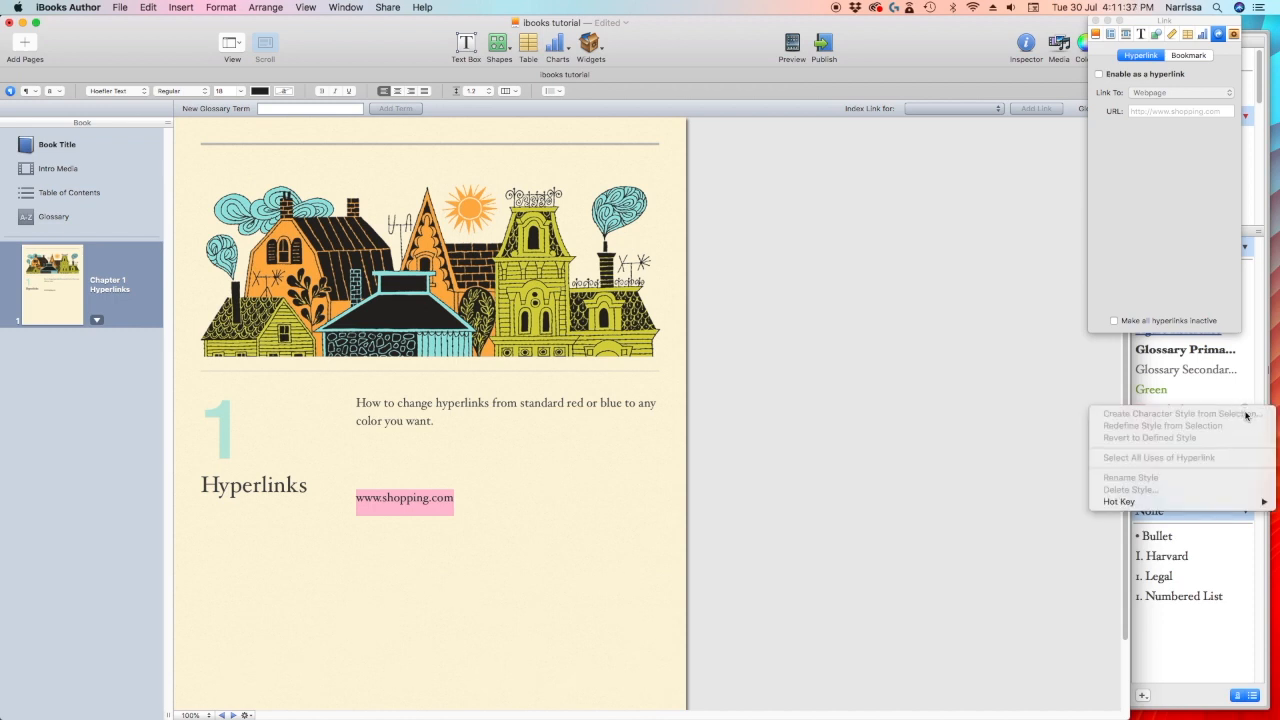
{"action": "left_click", "coordinate": [464, 501]}
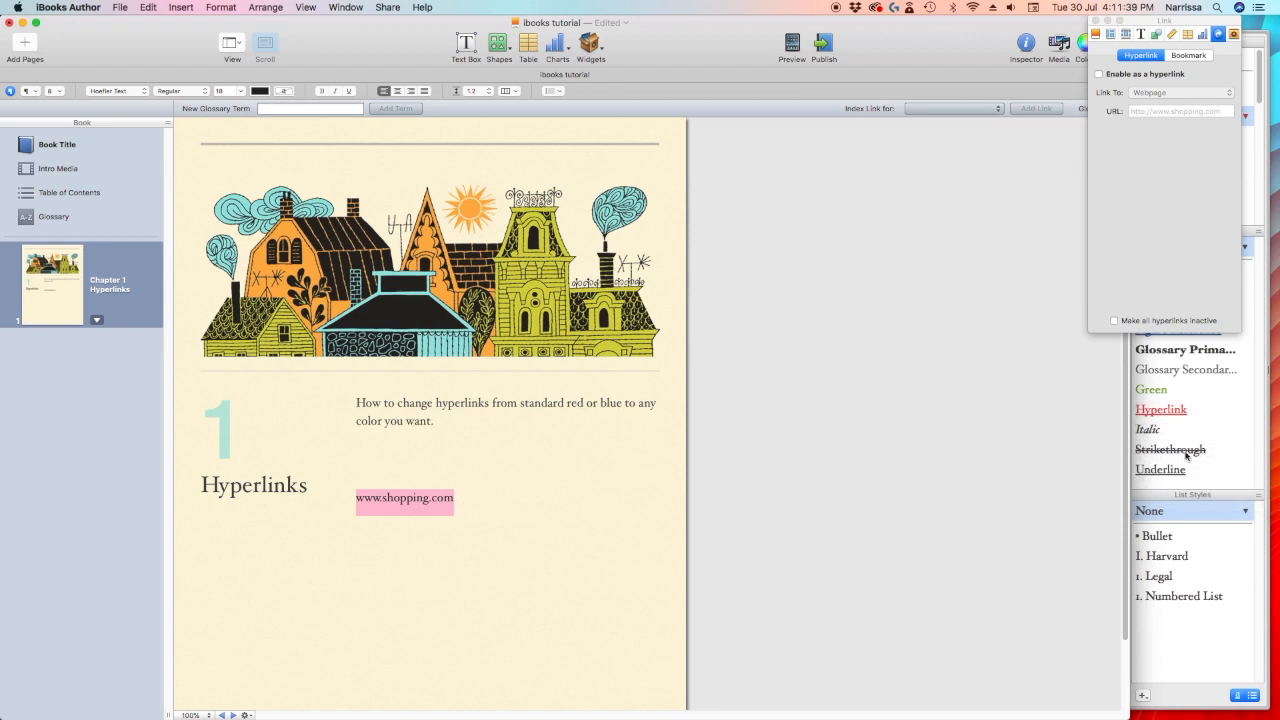
{"action": "left_click", "coordinate": [1198, 411]}
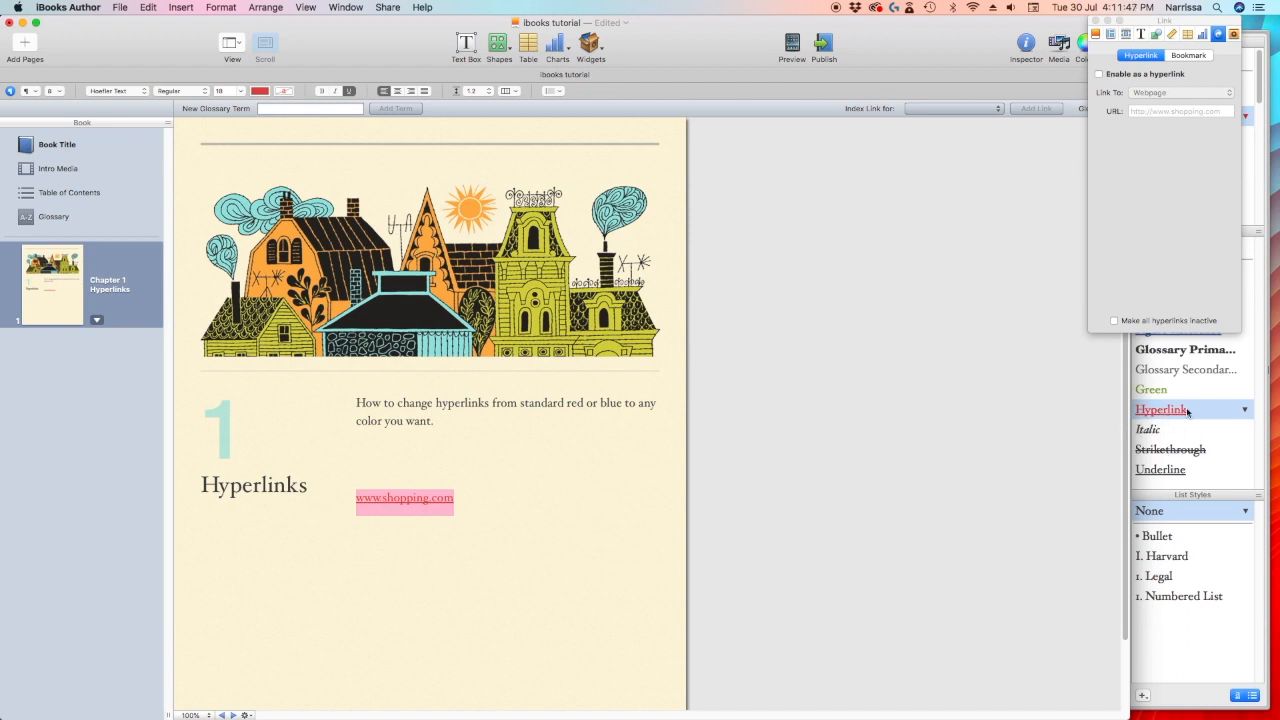
{"action": "left_click", "coordinate": [1245, 409]}
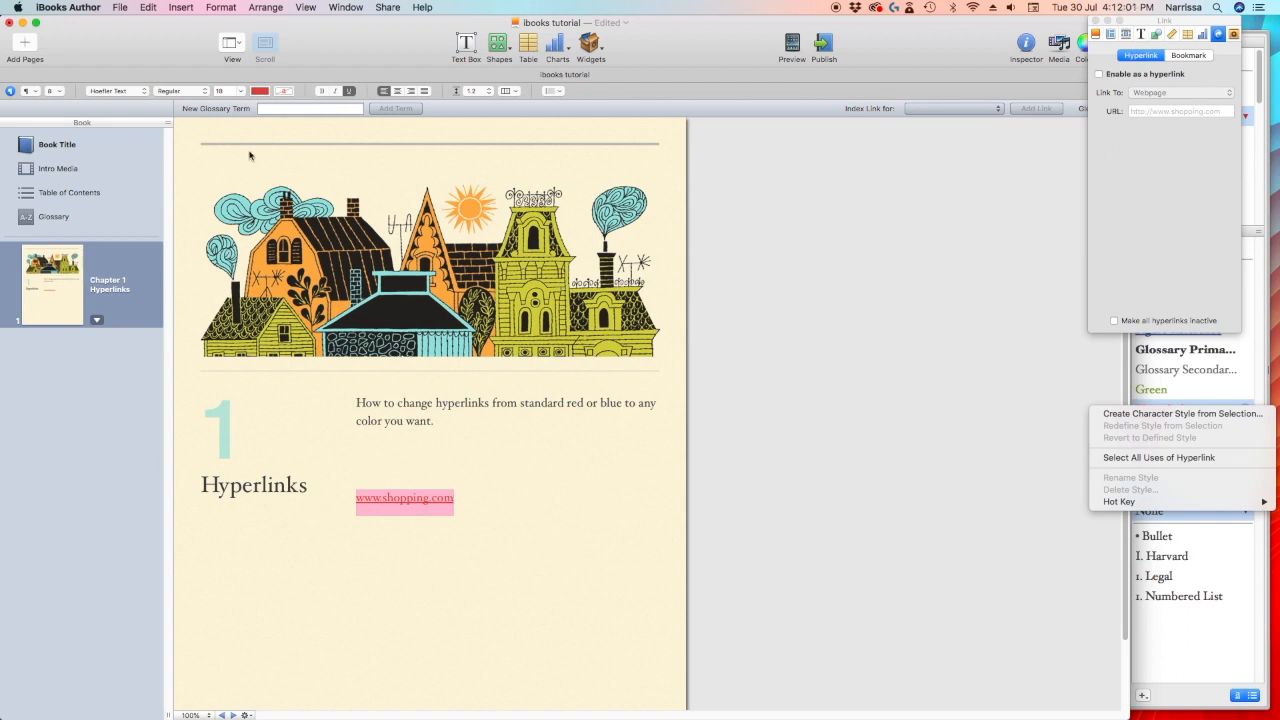
{"action": "left_click", "coordinate": [261, 92]}
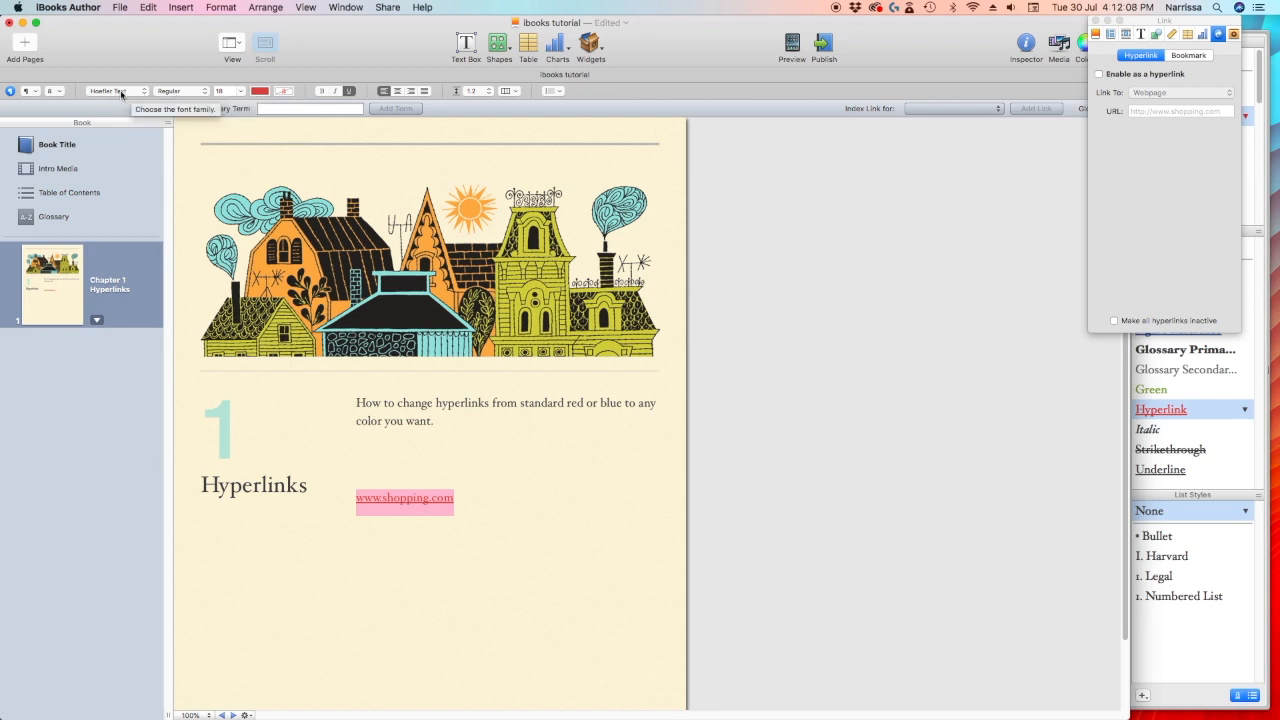
{"action": "left_click", "coordinate": [241, 93]}
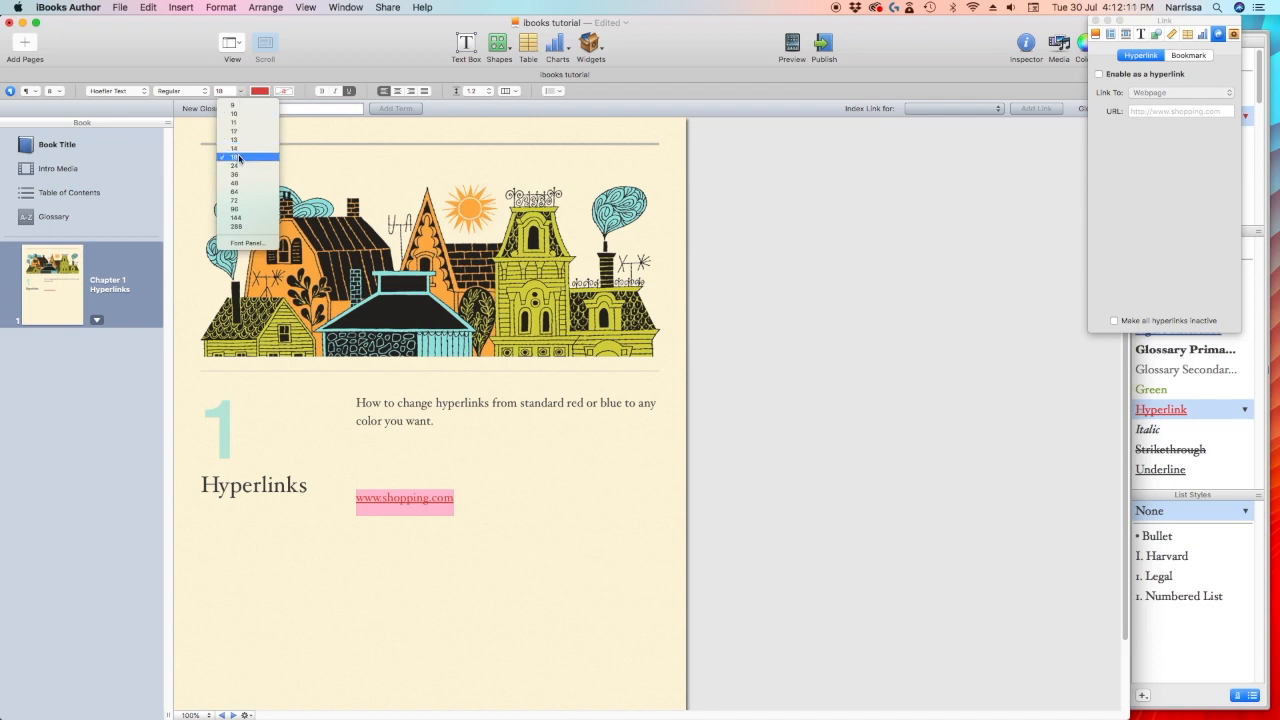
{"action": "left_click", "coordinate": [241, 158]}
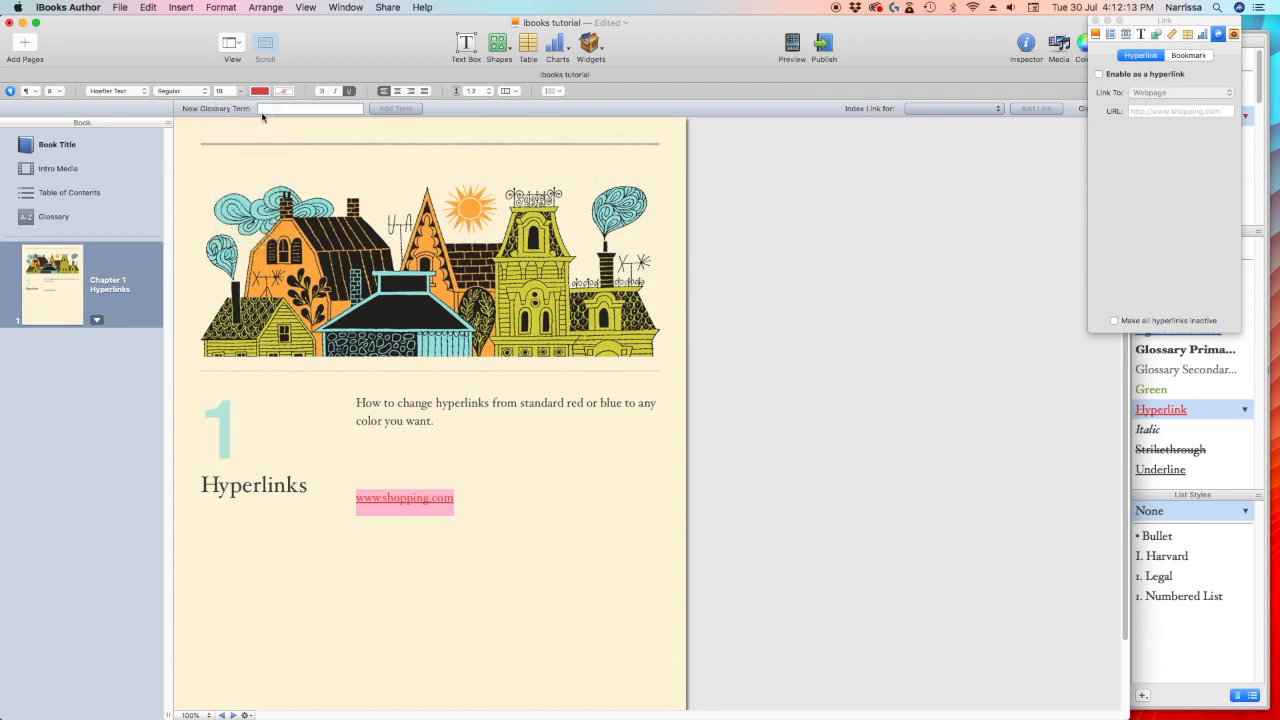
{"action": "left_click", "coordinate": [260, 91]}
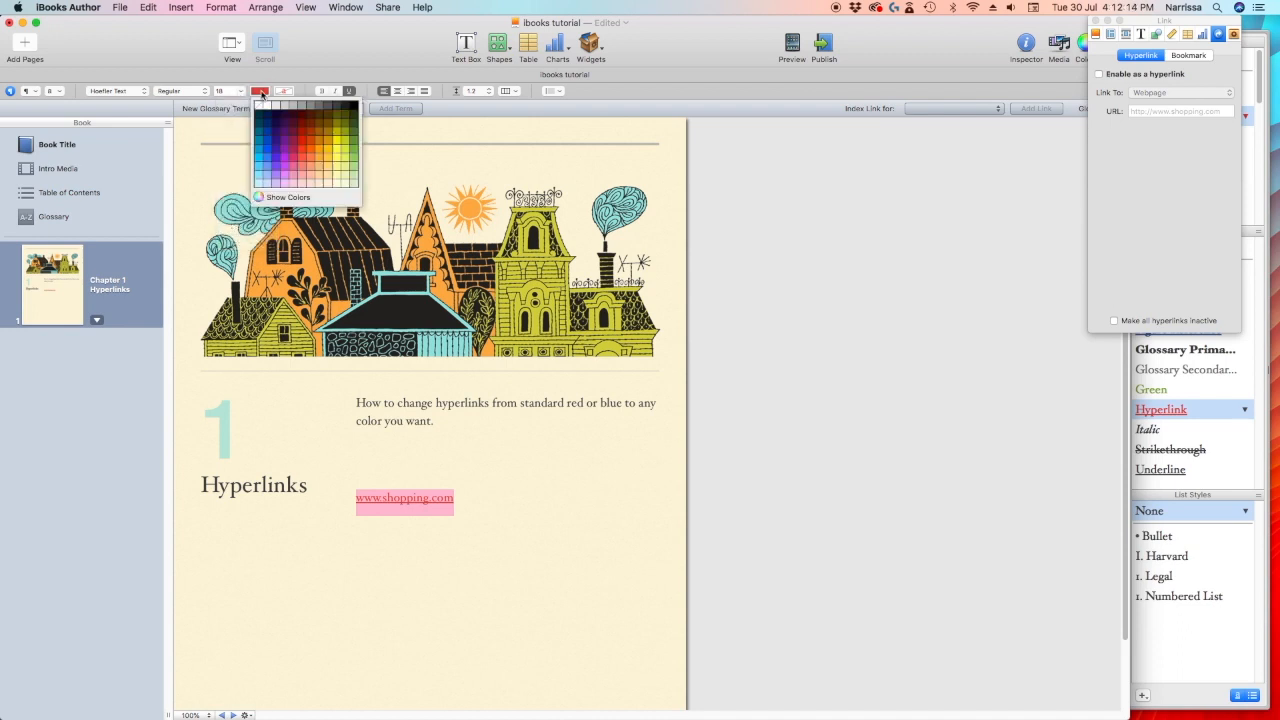
{"action": "left_click", "coordinate": [329, 143]}
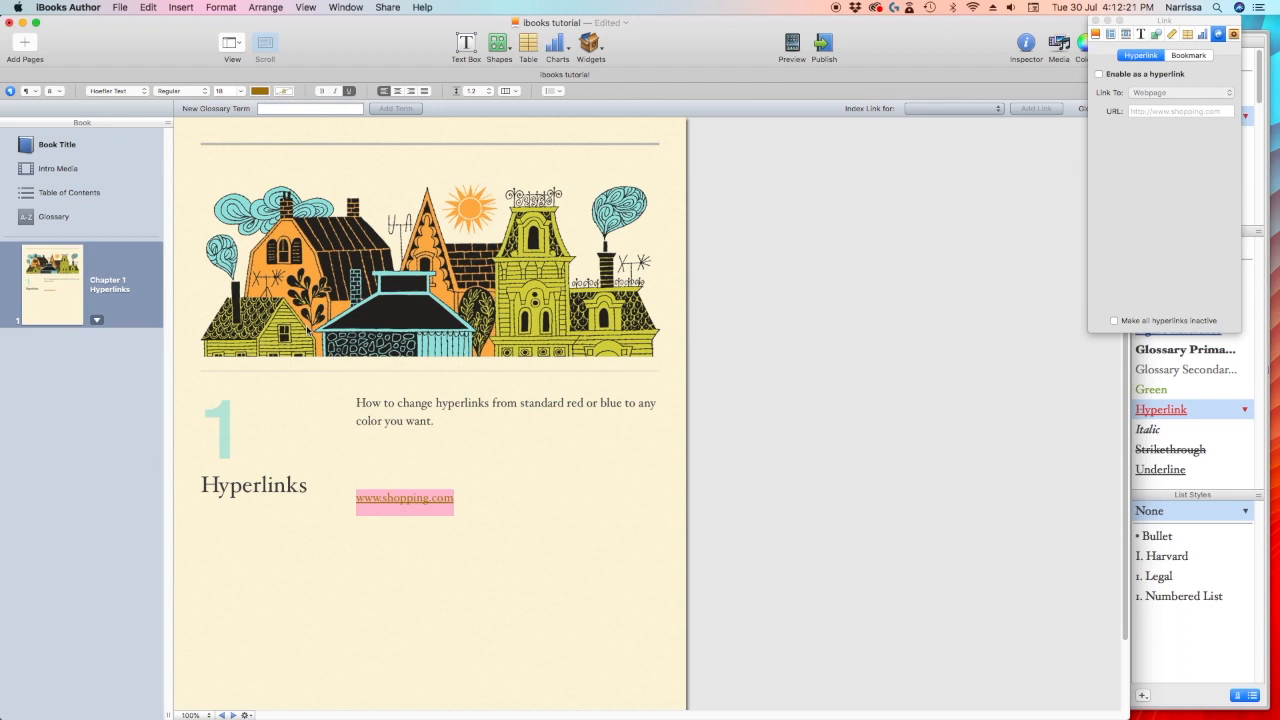
{"action": "left_click", "coordinate": [142, 91]}
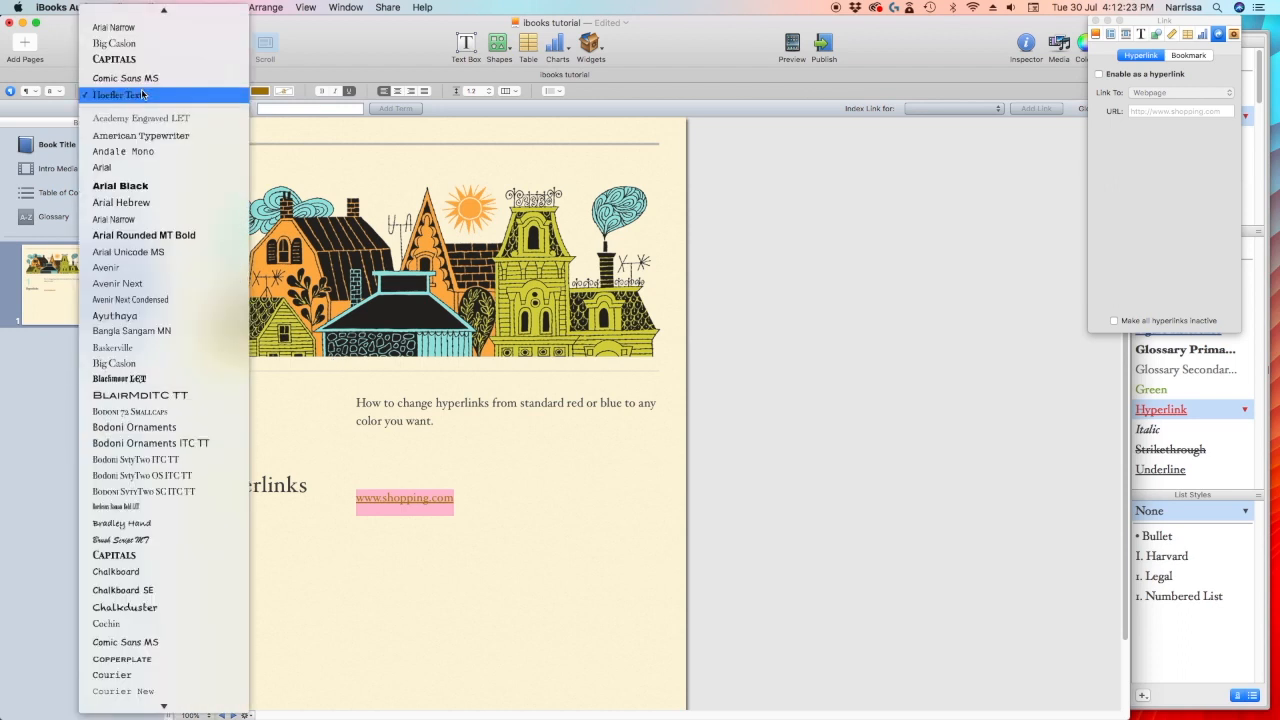
{"action": "left_click", "coordinate": [119, 167]}
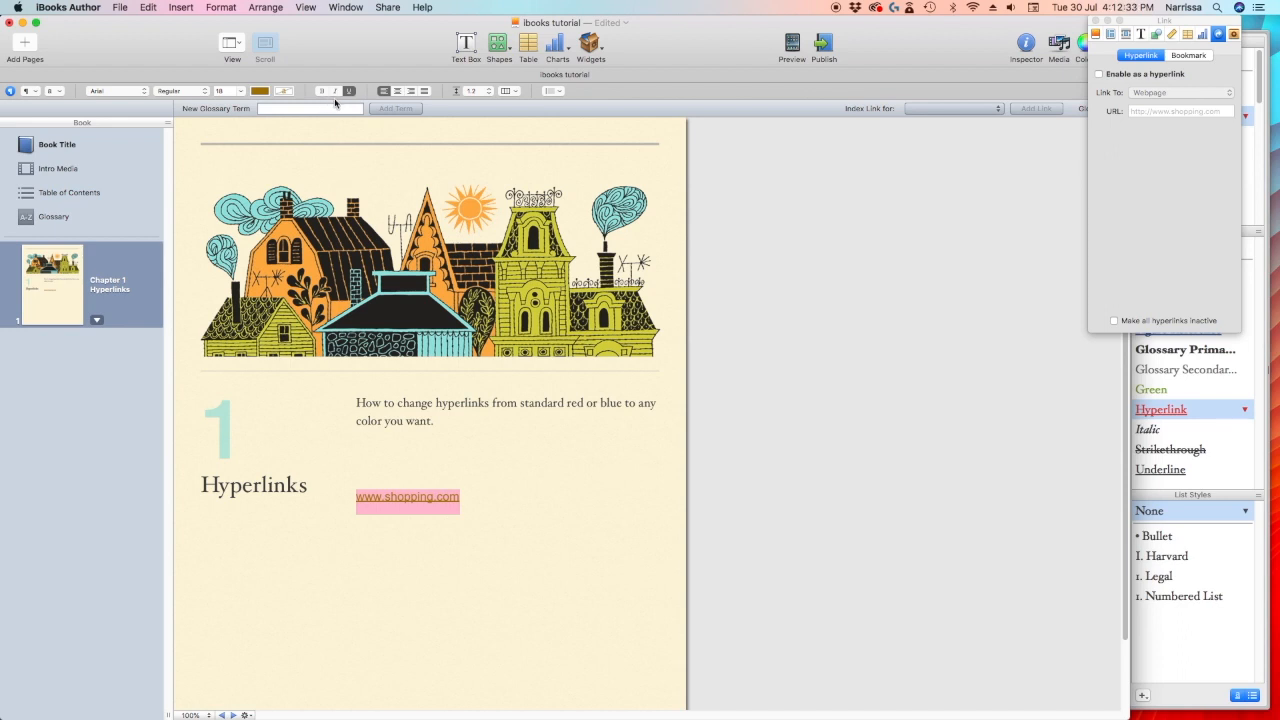
{"action": "left_click", "coordinate": [398, 91]}
{"action": "left_click", "coordinate": [385, 91]}
{"action": "left_click", "coordinate": [1245, 410]}
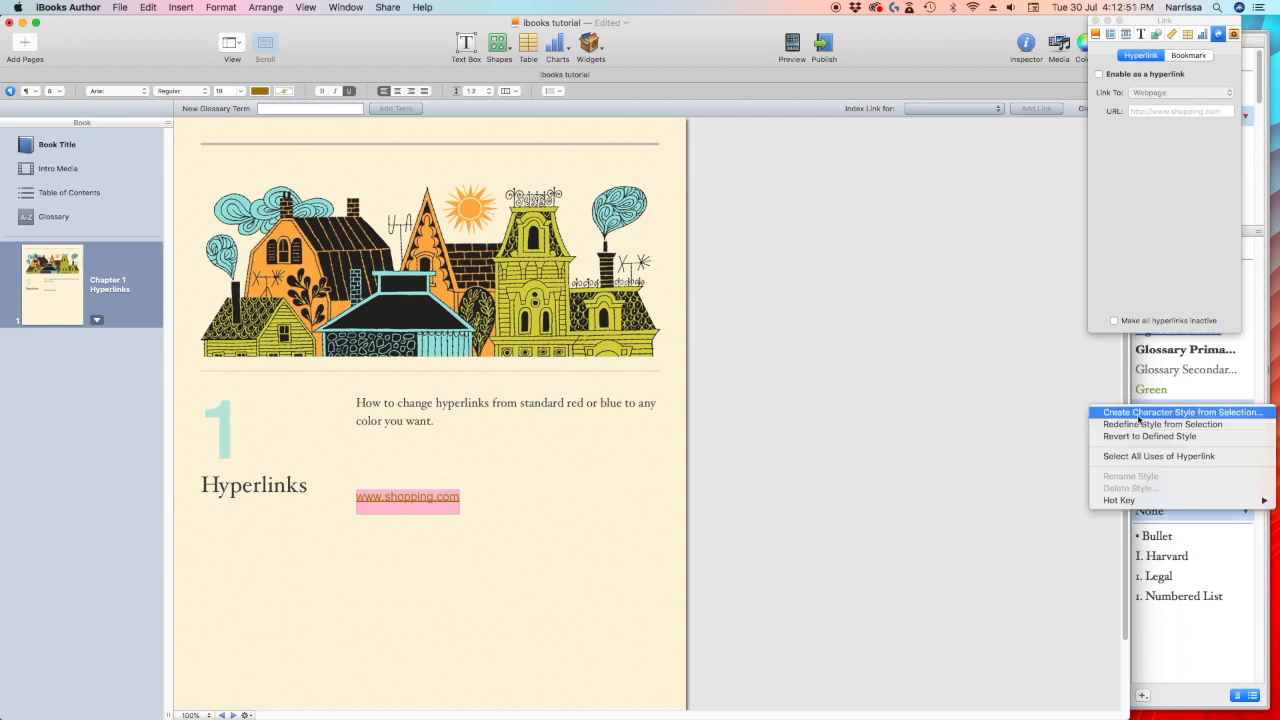
{"action": "left_click", "coordinate": [1207, 411]}
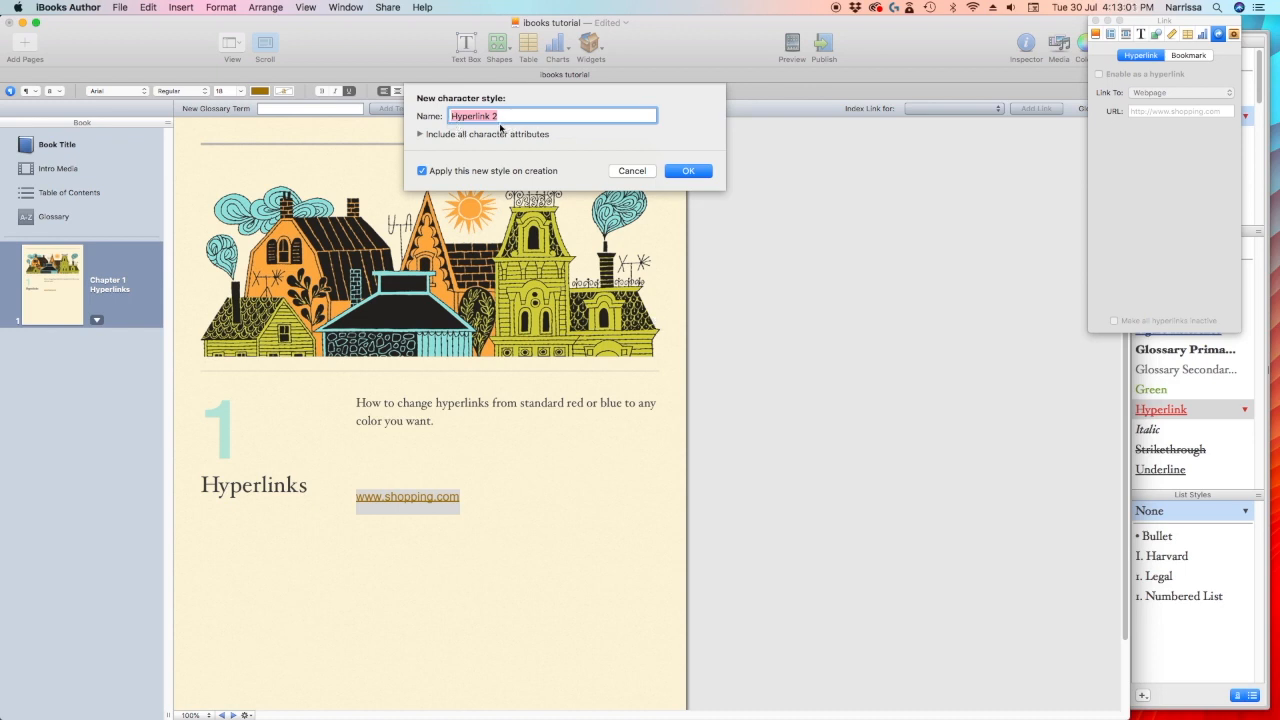
{"action": "left_click", "coordinate": [419, 136]}
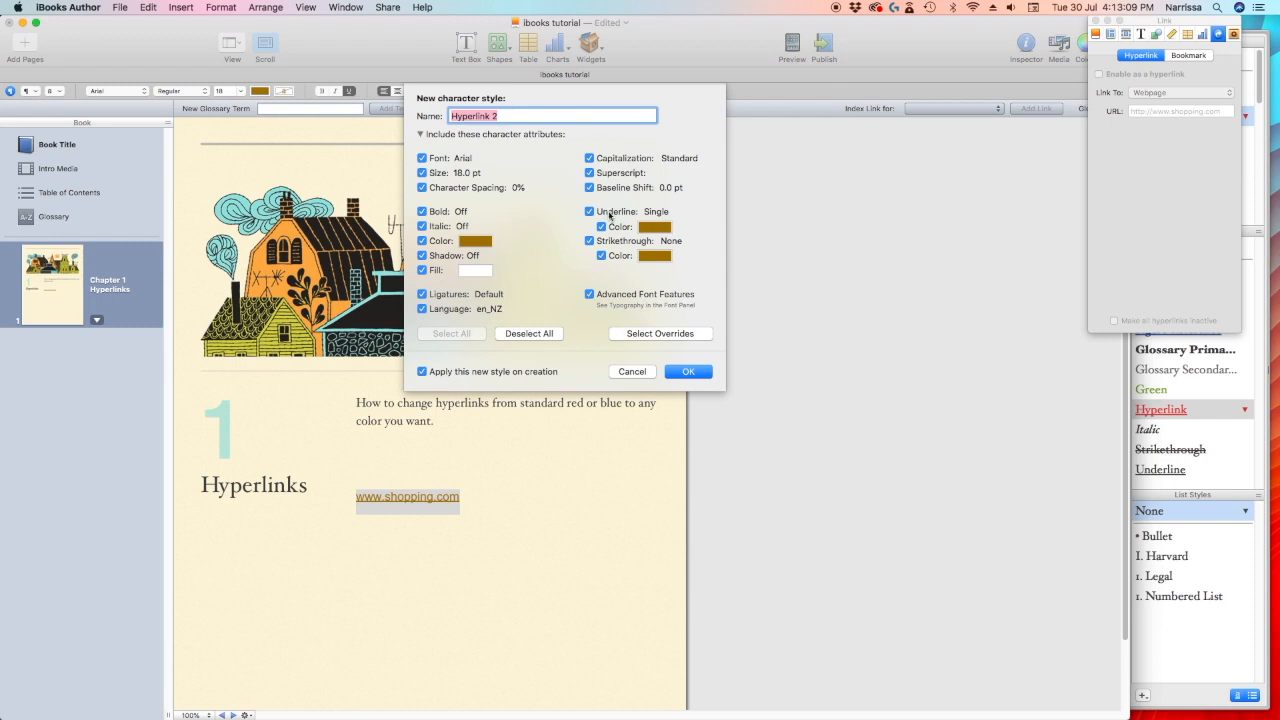
{"action": "left_click", "coordinate": [688, 371]}
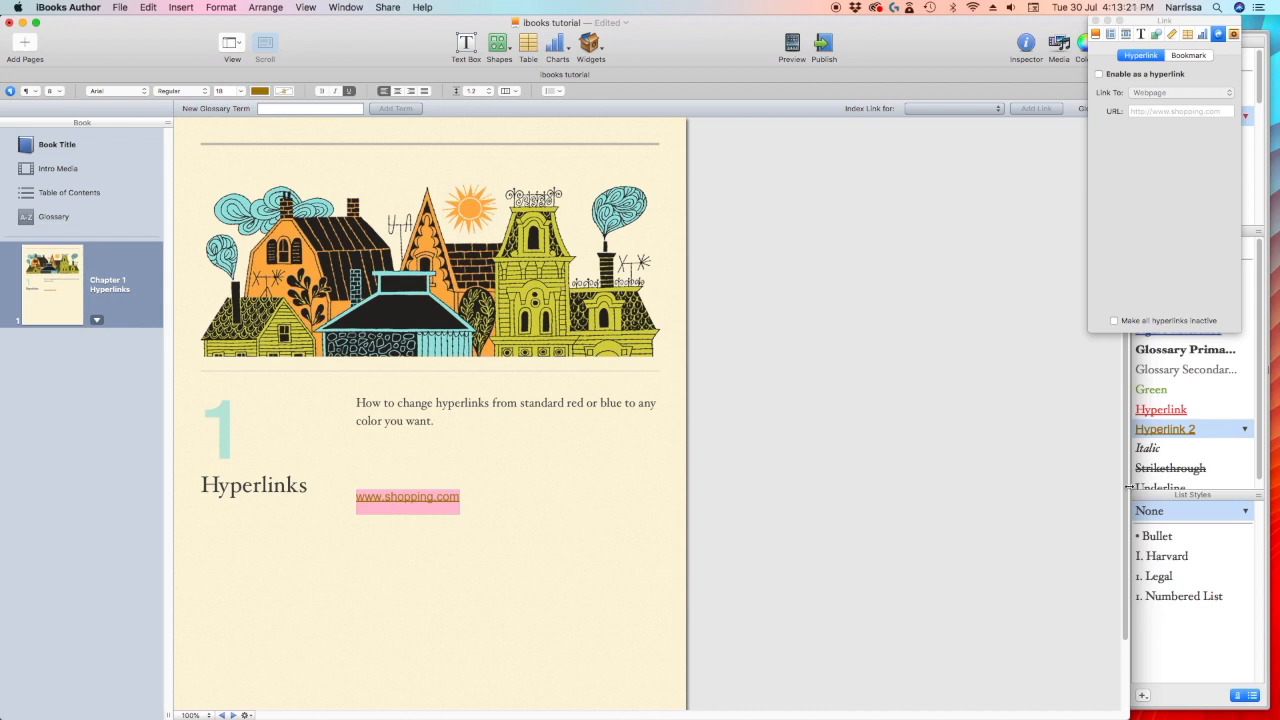
Step: Assign the F1 hot key to the Hyperlink 2 character style
{"action": "left_click", "coordinate": [1245, 429]}
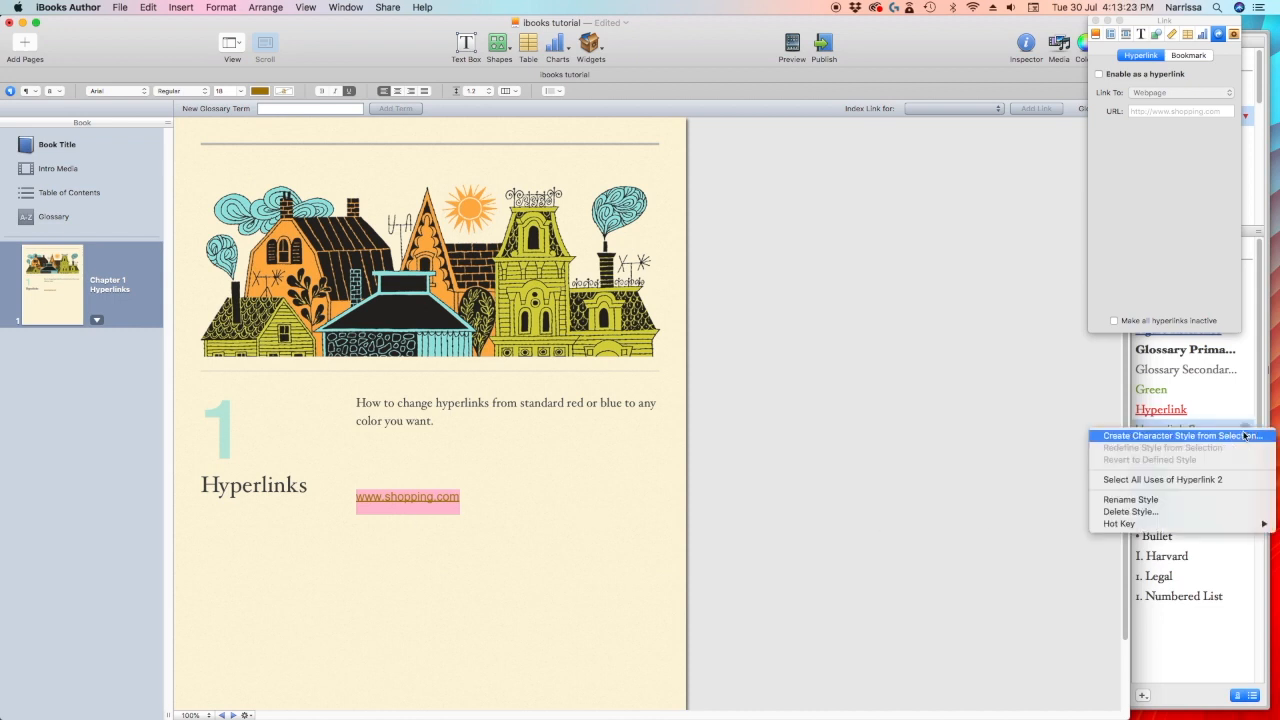
{"action": "mouse_move", "coordinate": [1112, 525]}
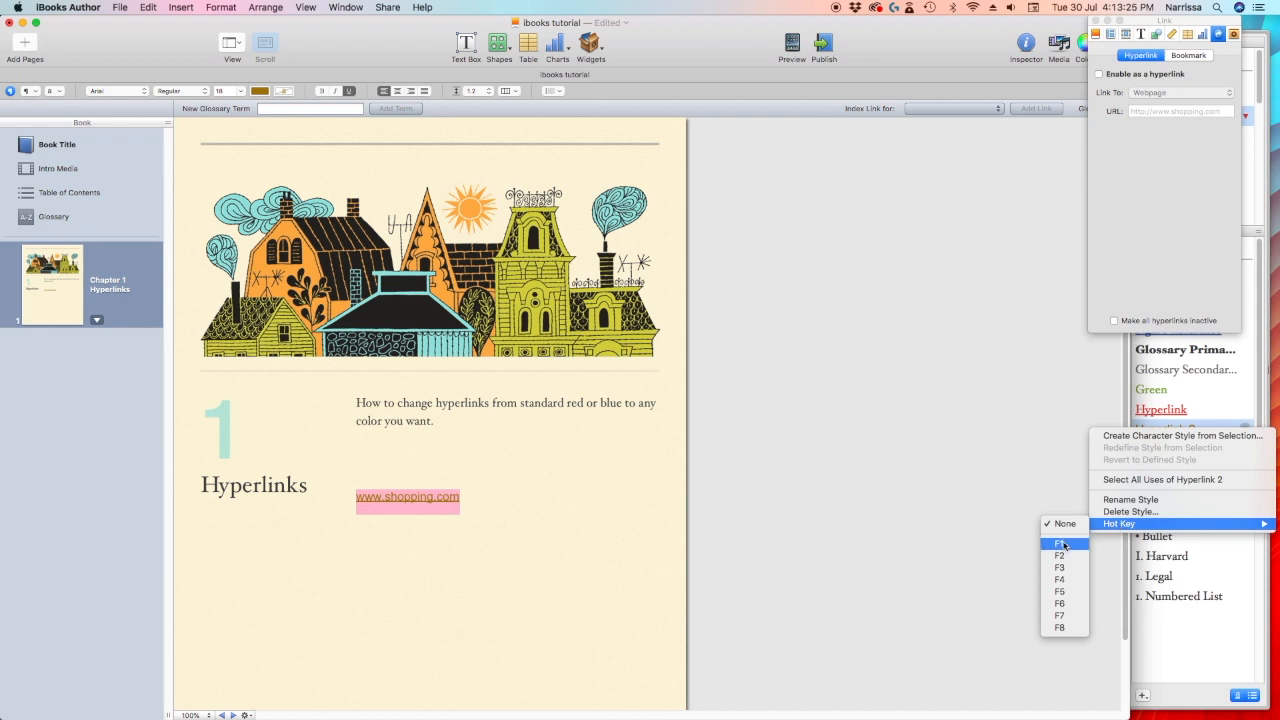
{"action": "left_click", "coordinate": [1063, 545]}
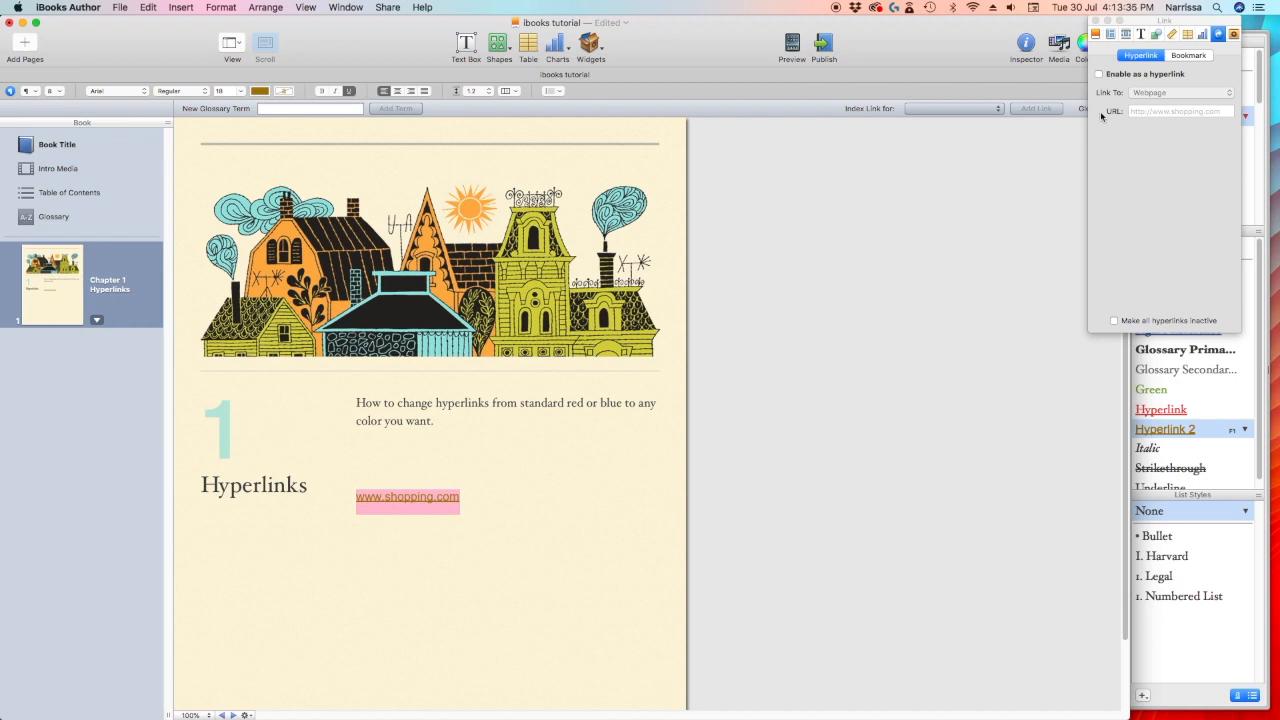
{"action": "left_click", "coordinate": [1101, 75]}
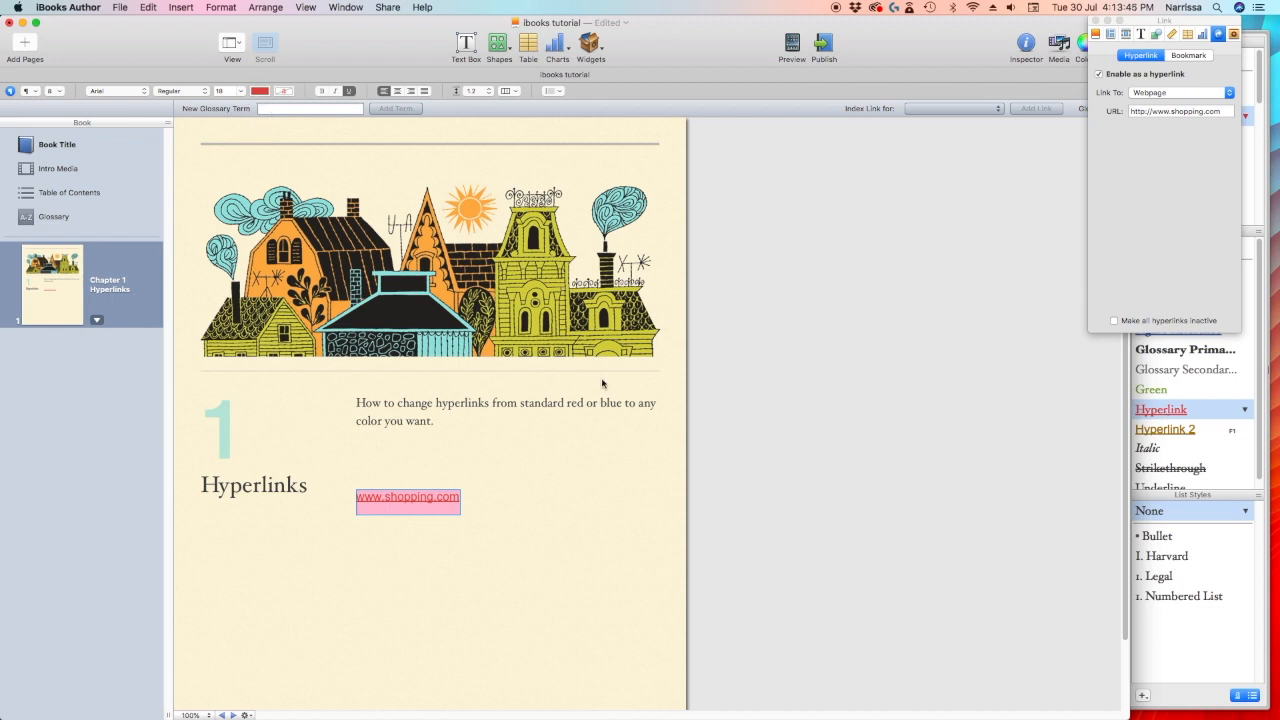
{"action": "left_click", "coordinate": [1172, 430]}
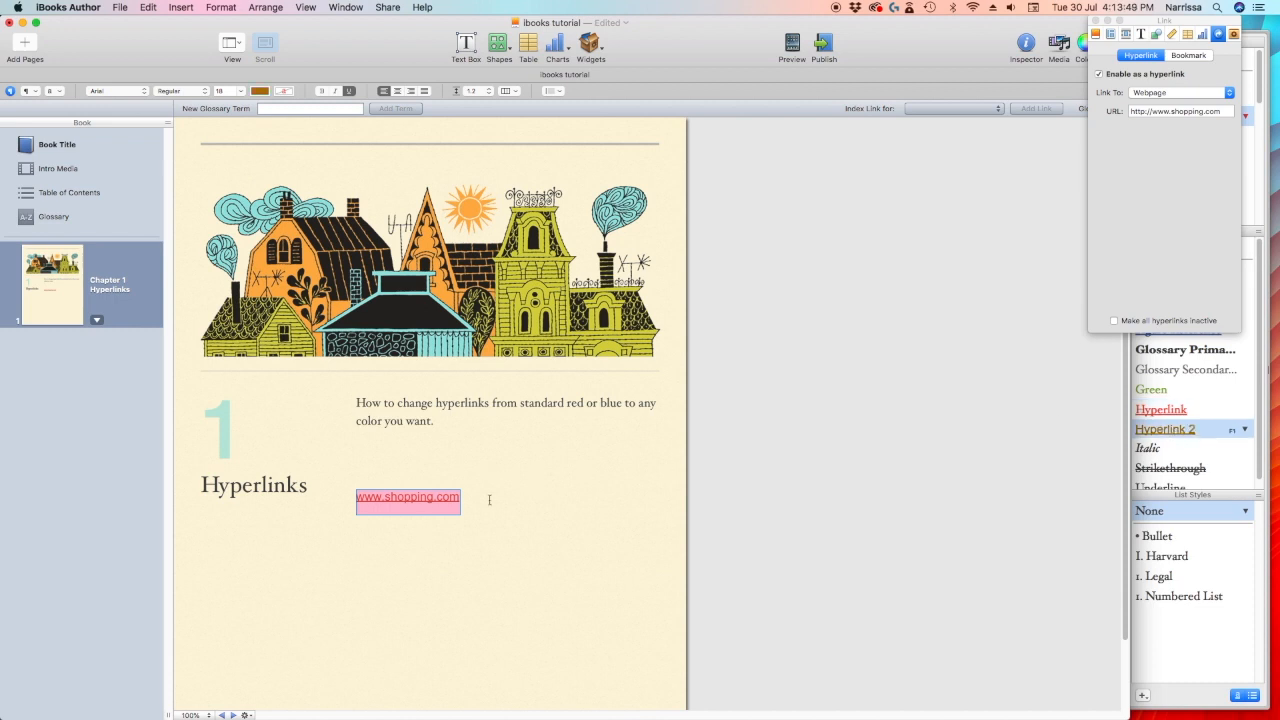
{"action": "left_click", "coordinate": [1100, 75]}
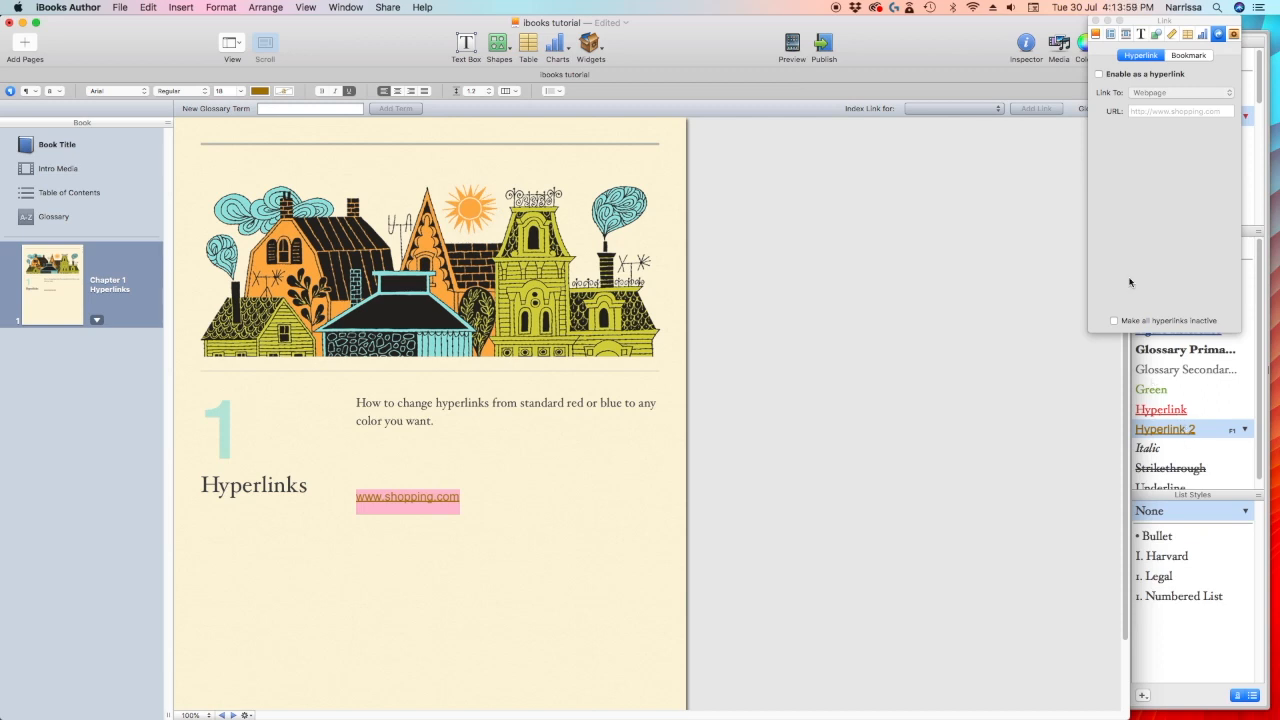
{"action": "left_click", "coordinate": [1100, 75]}
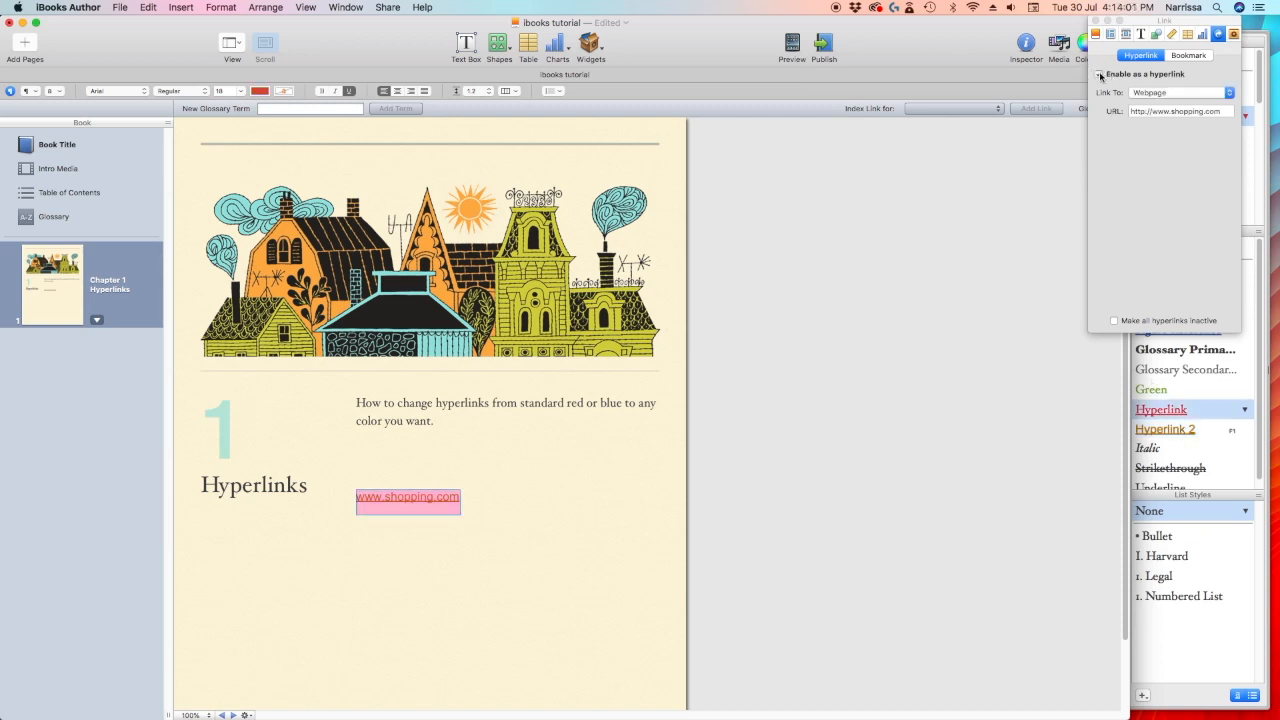
{"action": "left_click", "coordinate": [1176, 431]}
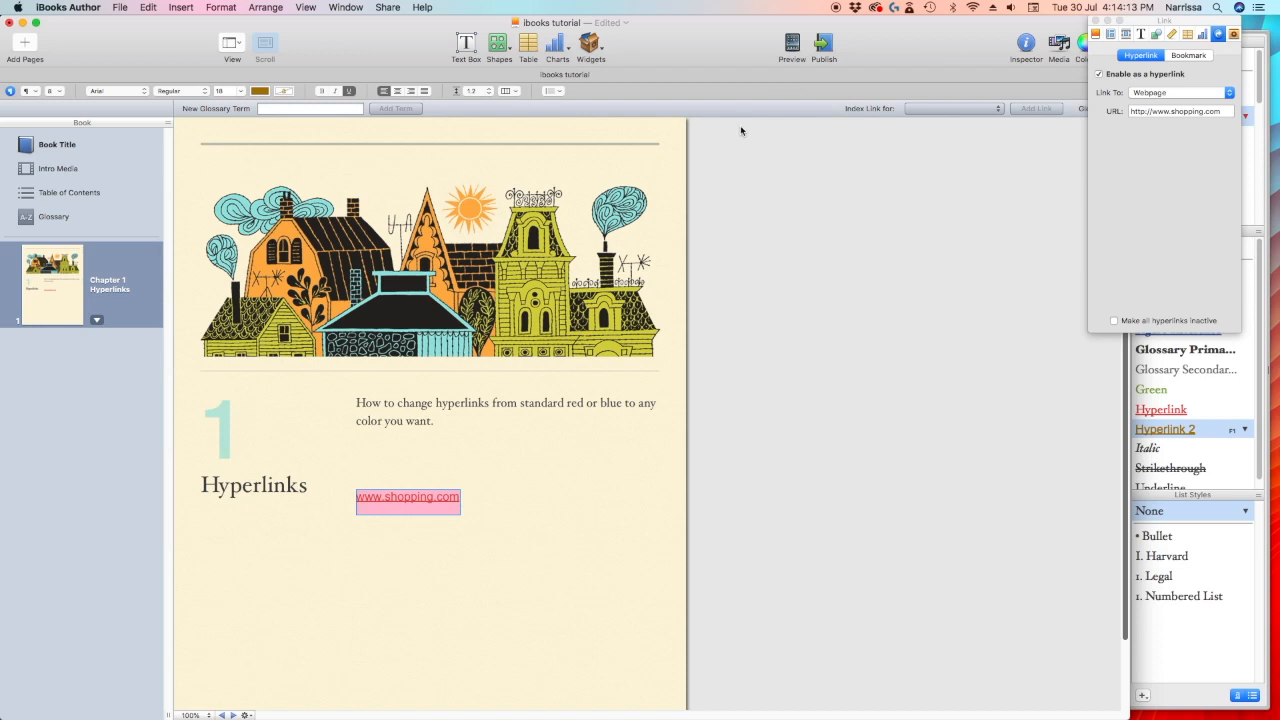
Step: Preview the book on this computer in Apple Books, close the preview and return to iBooks Author
{"action": "left_click", "coordinate": [792, 45]}
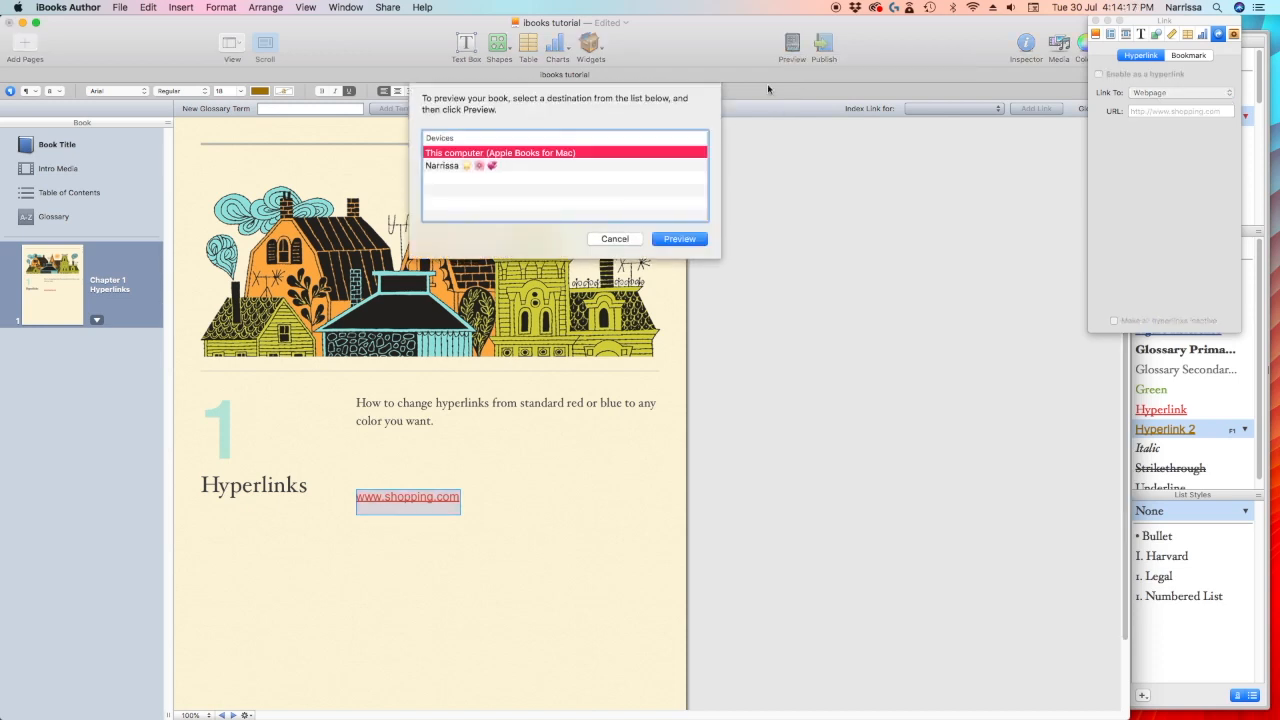
{"action": "left_click", "coordinate": [668, 240]}
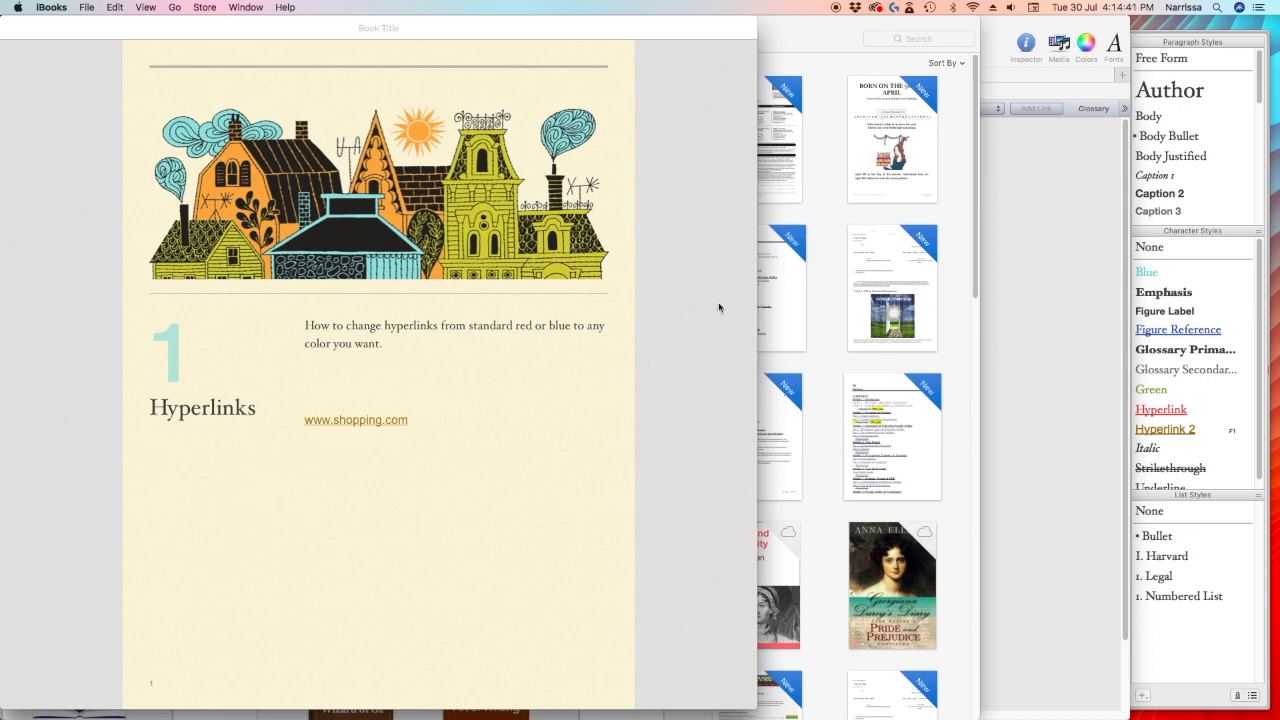
{"action": "left_click", "coordinate": [12, 31]}
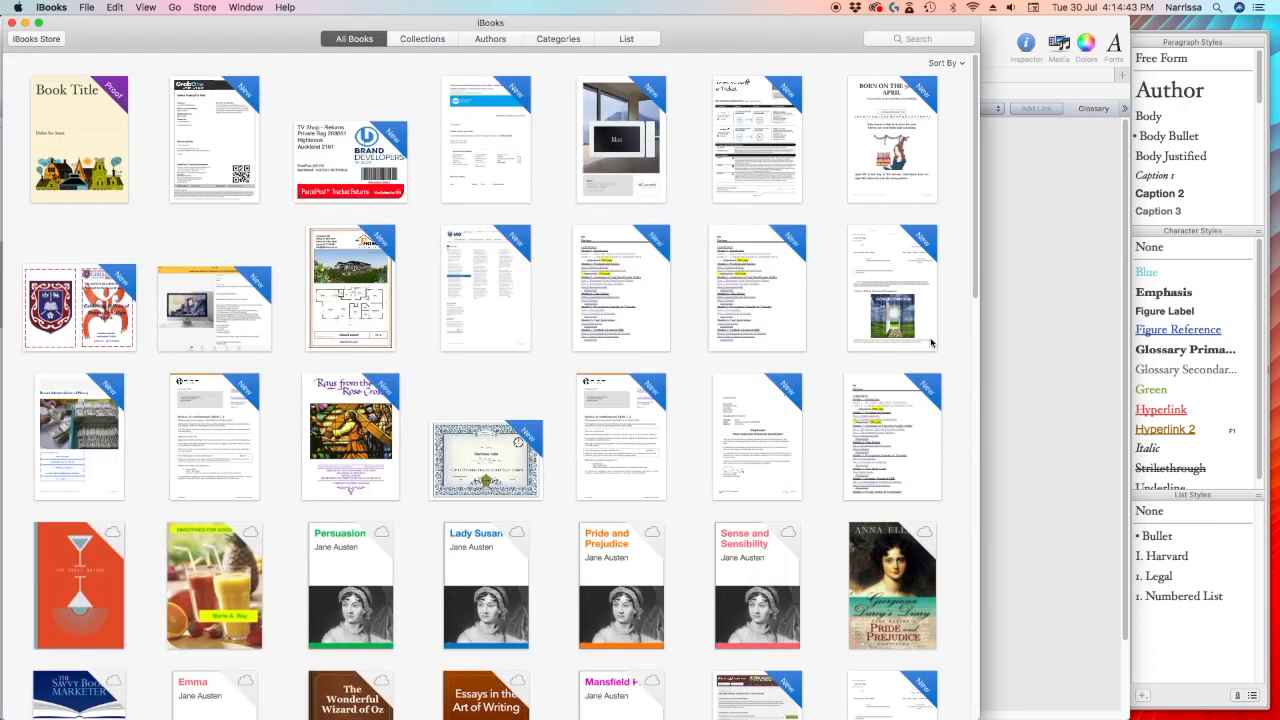
{"action": "left_click", "coordinate": [1033, 318]}
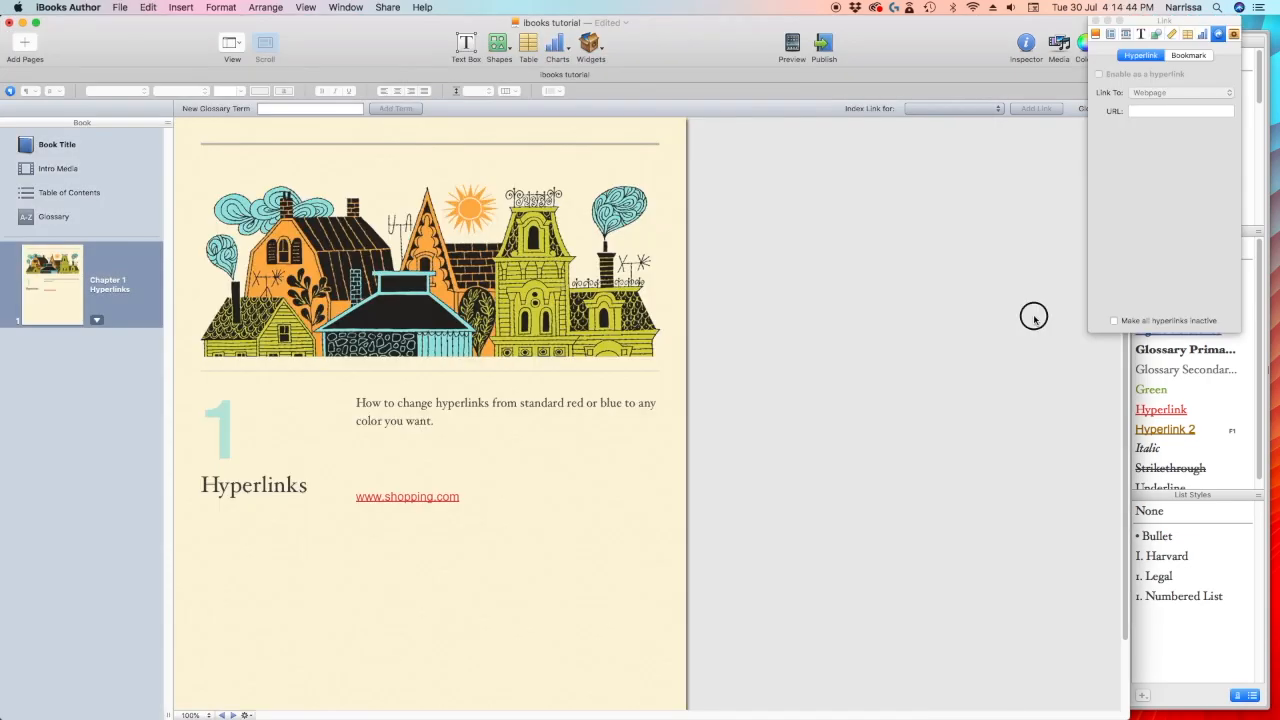
{"action": "left_click", "coordinate": [524, 494]}
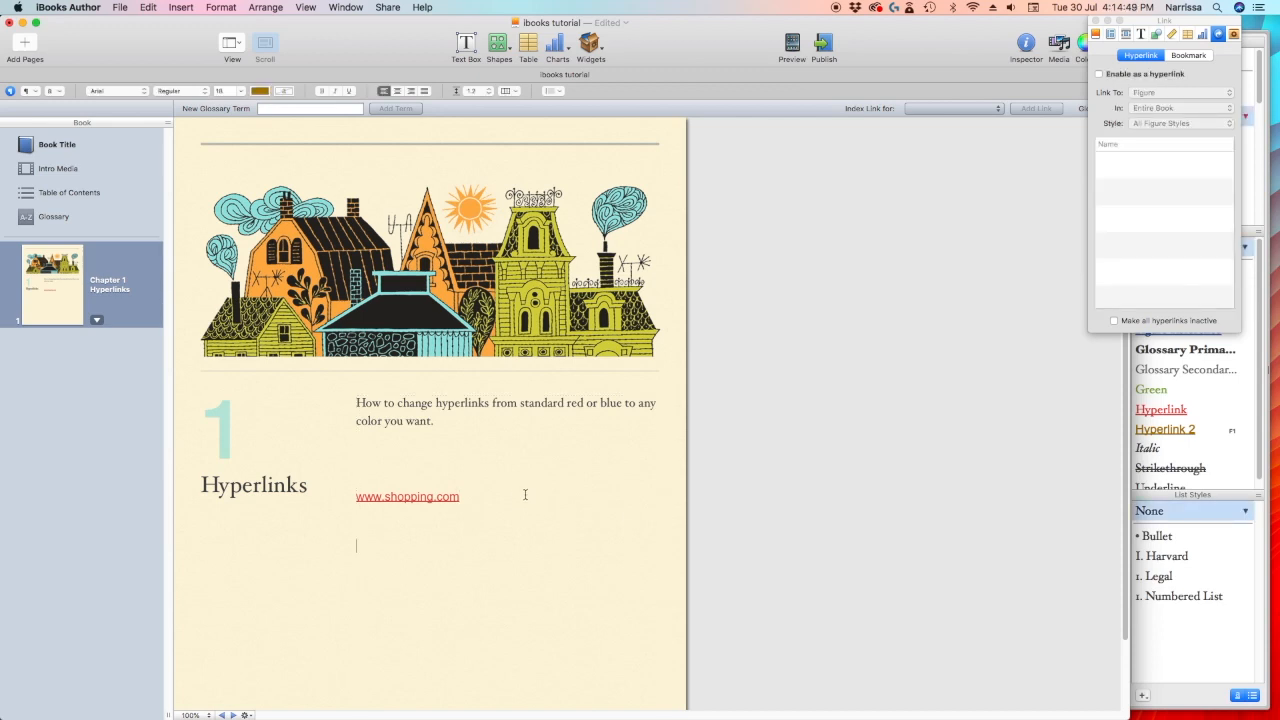
{"action": "type", "text": "Home"}
{"action": "left_click", "coordinate": [263, 92]}
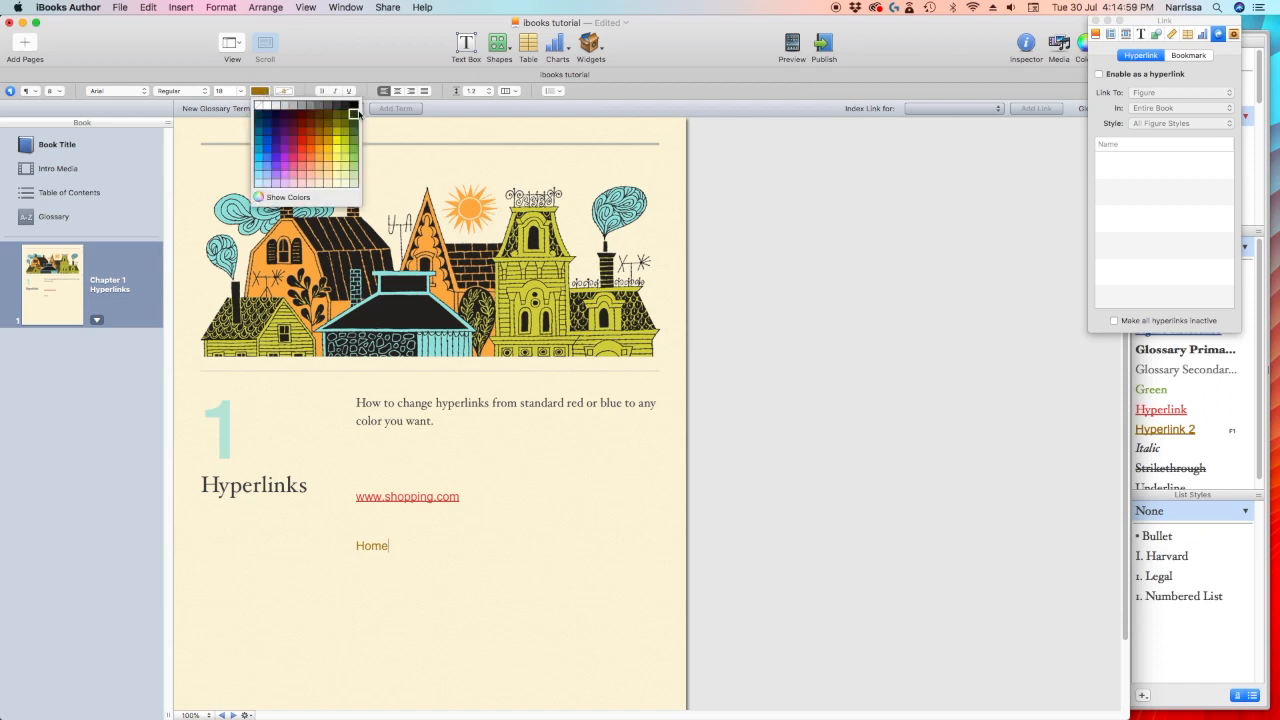
{"action": "left_click", "coordinate": [352, 105]}
{"action": "double_click", "coordinate": [383, 553]}
{"action": "left_click", "coordinate": [264, 92]}
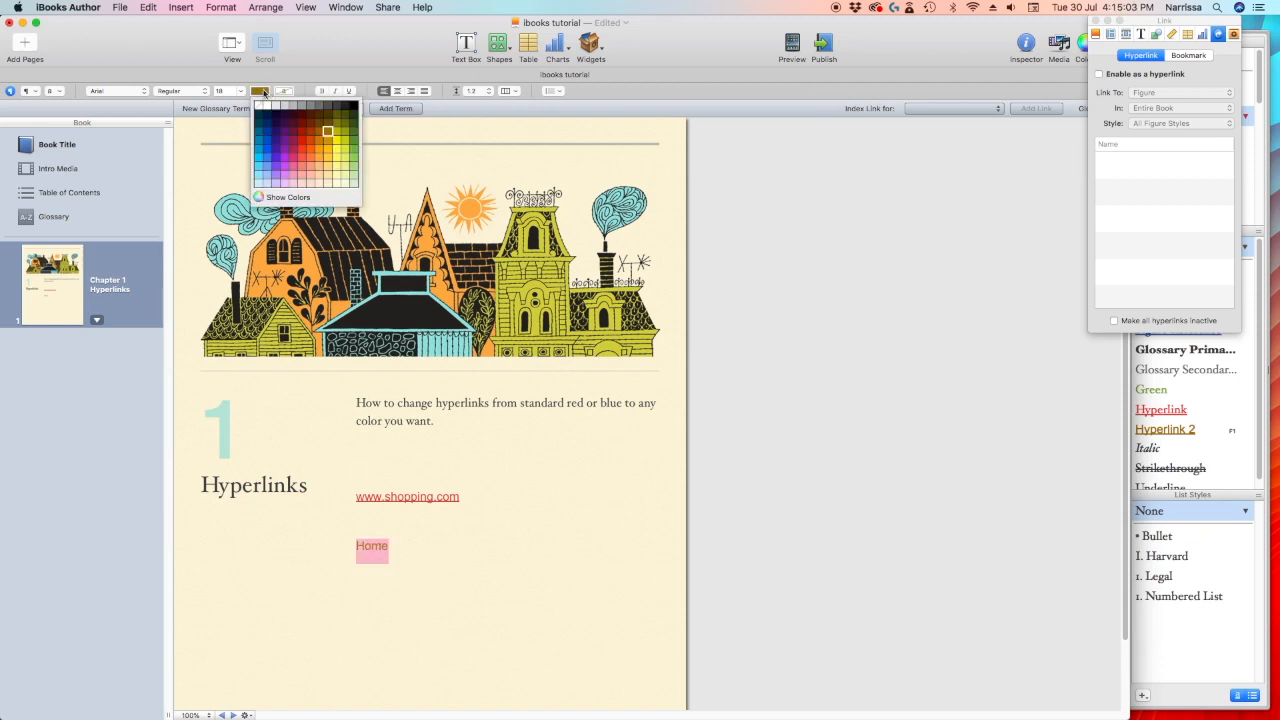
{"action": "left_click", "coordinate": [352, 106]}
{"action": "left_click", "coordinate": [438, 556]}
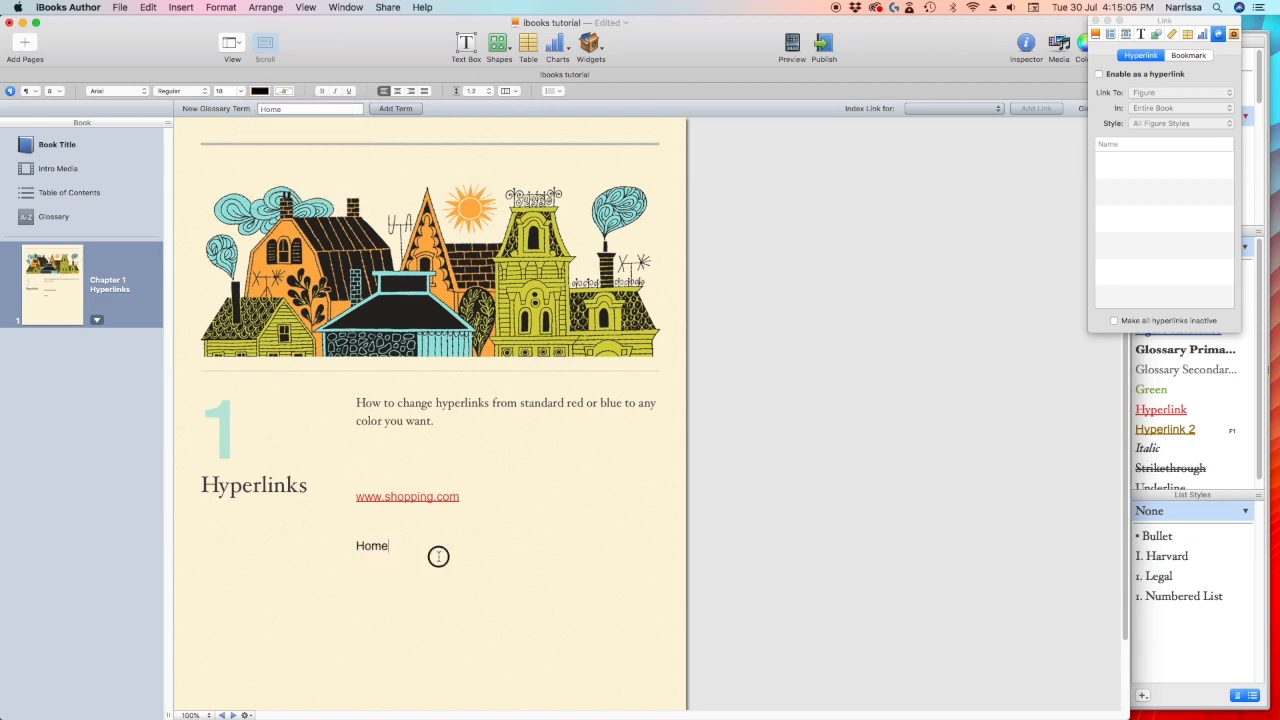
Step: Compare the Hyperlink and Hyperlink 2 character styles on the word Home, leaving Hyperlink 2 applied
{"action": "double_click", "coordinate": [371, 546]}
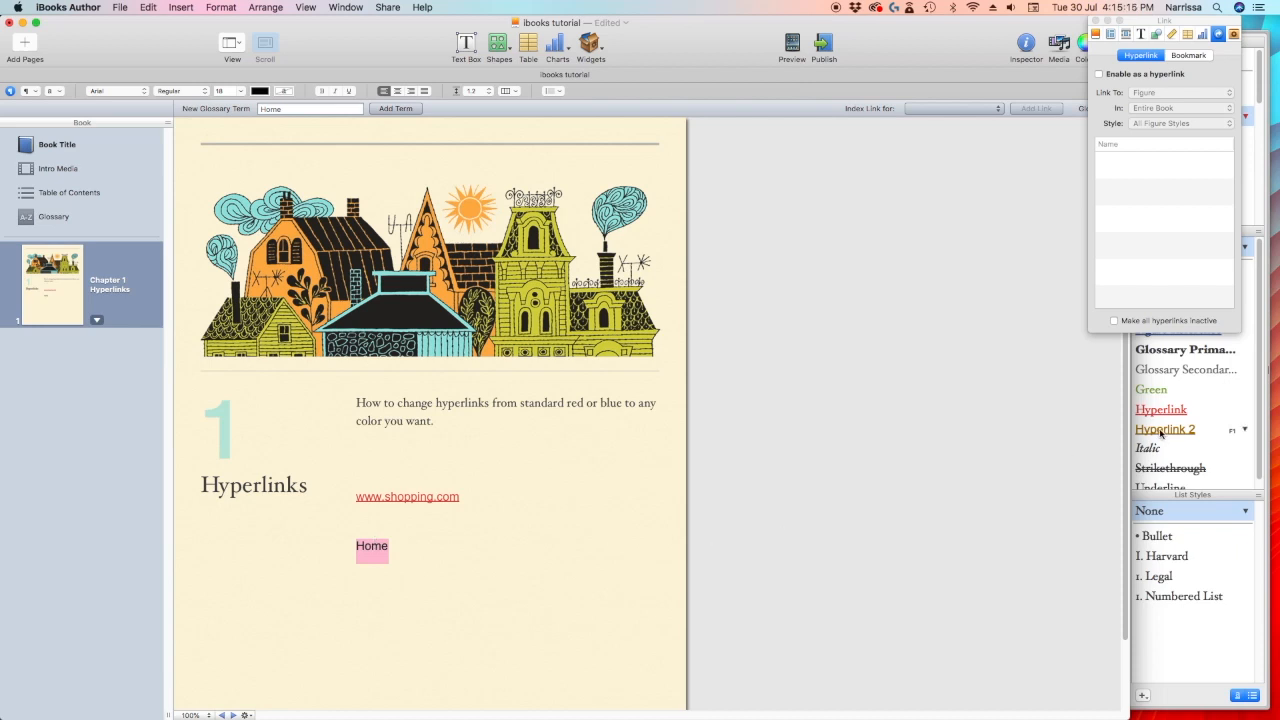
{"action": "left_click", "coordinate": [1245, 430]}
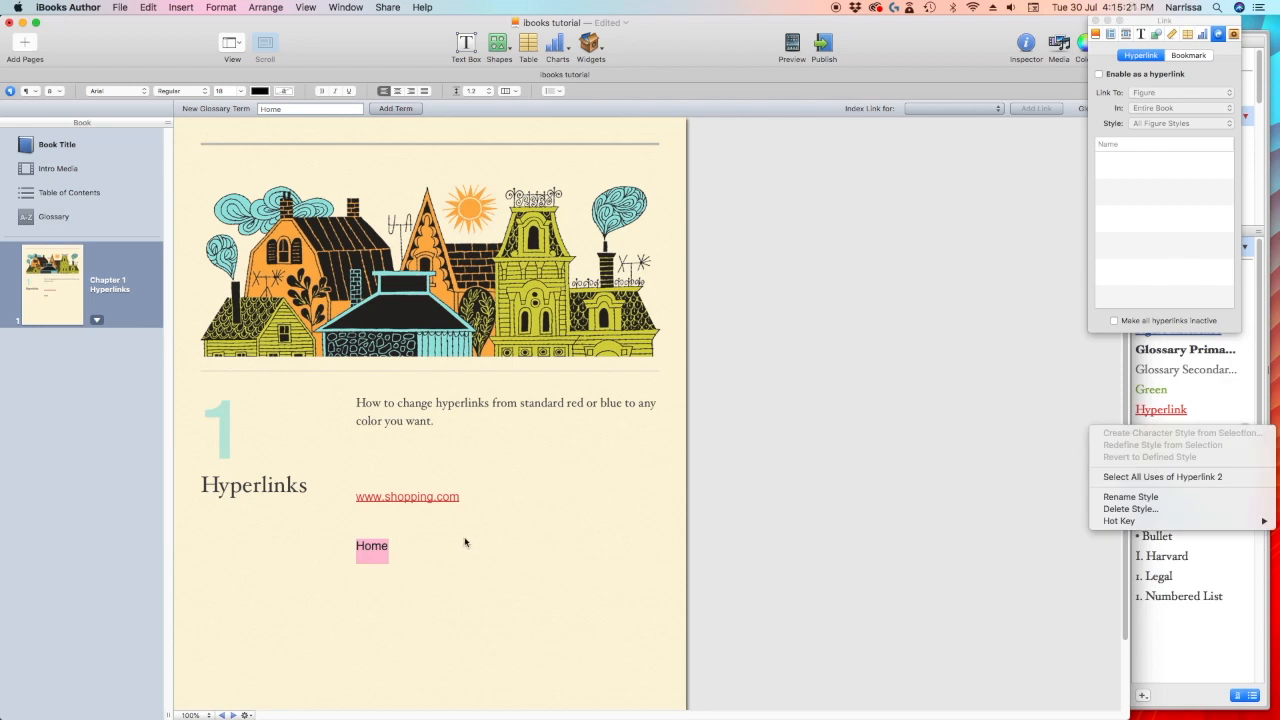
{"action": "left_click", "coordinate": [398, 542]}
{"action": "left_click", "coordinate": [1198, 411]}
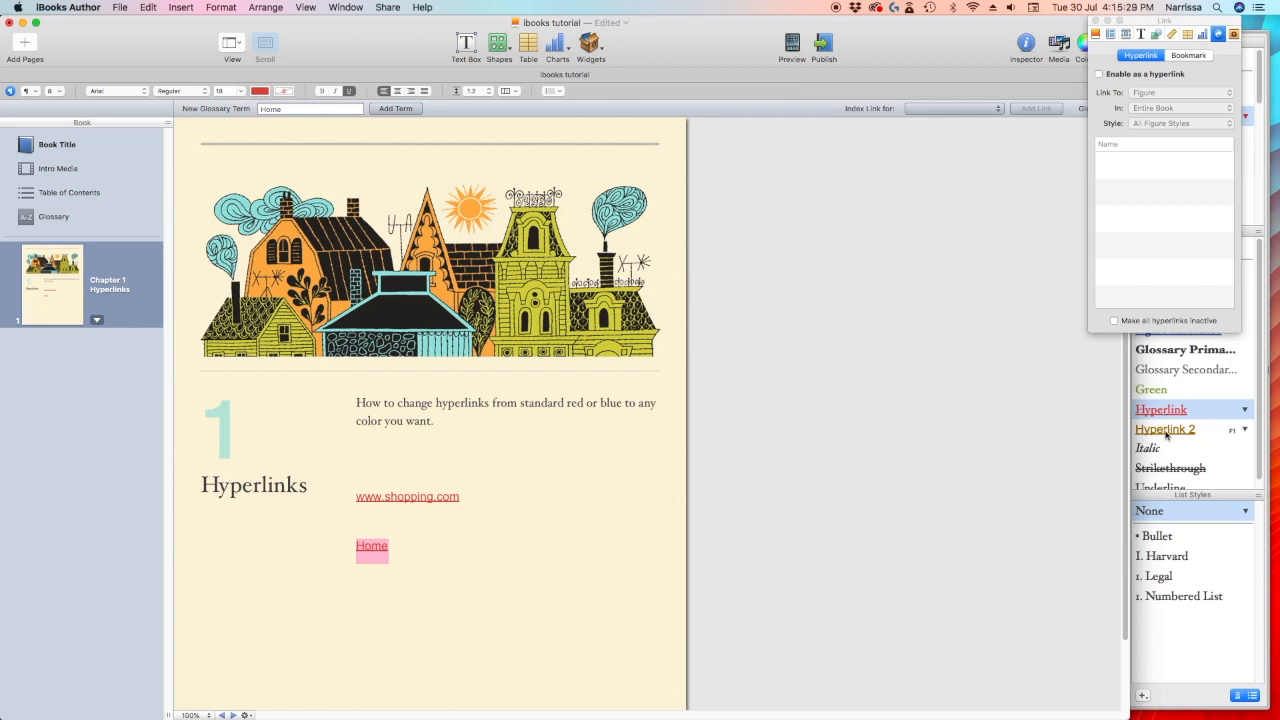
{"action": "left_click", "coordinate": [1166, 434]}
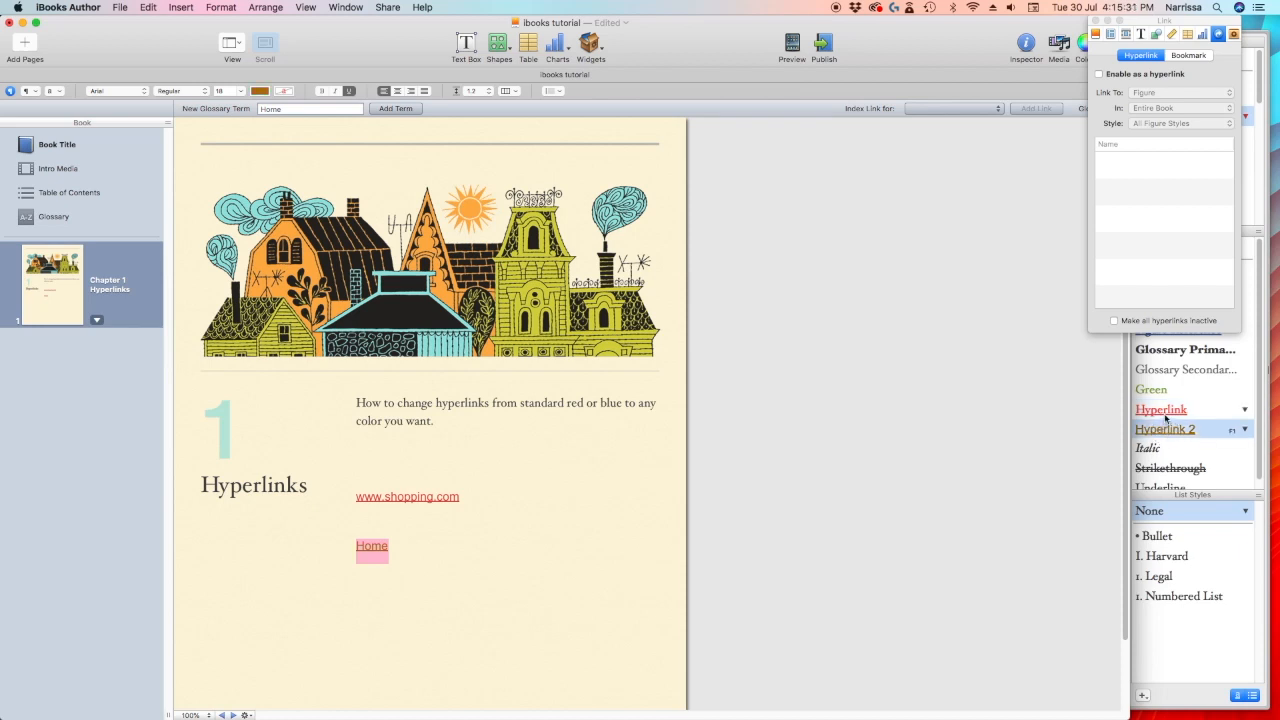
{"action": "left_click", "coordinate": [1165, 413]}
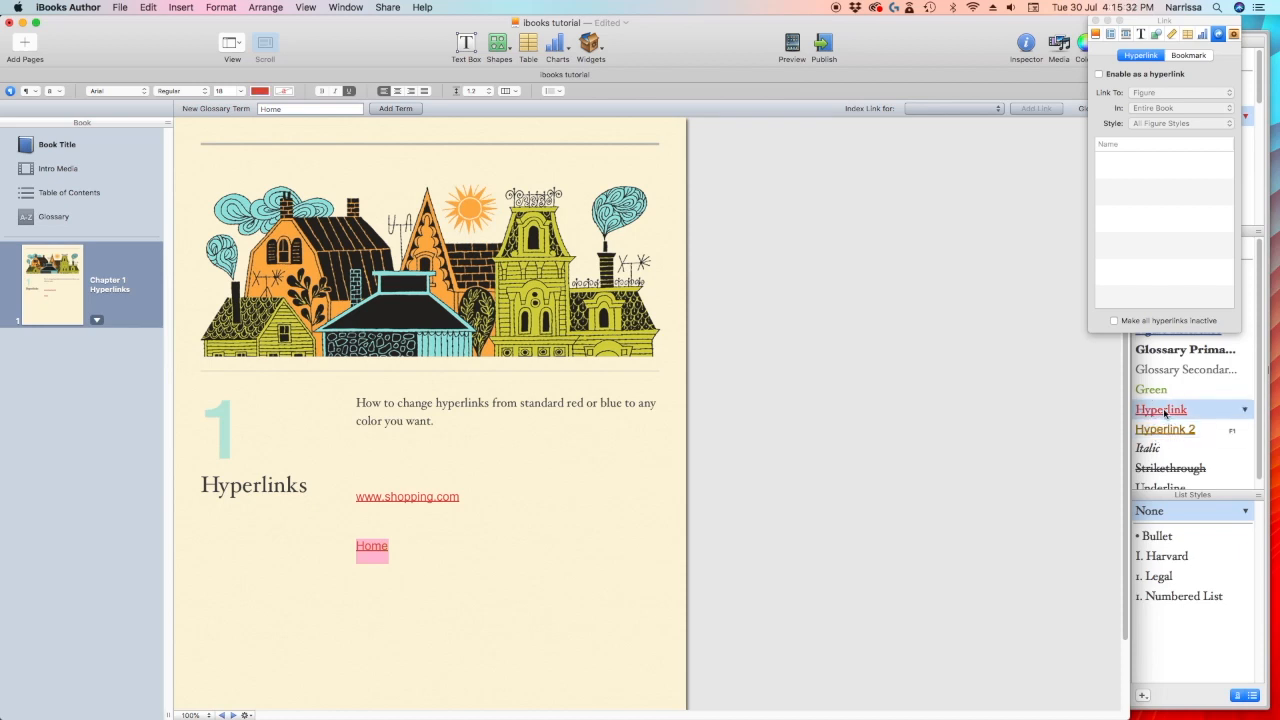
{"action": "left_click", "coordinate": [1245, 411]}
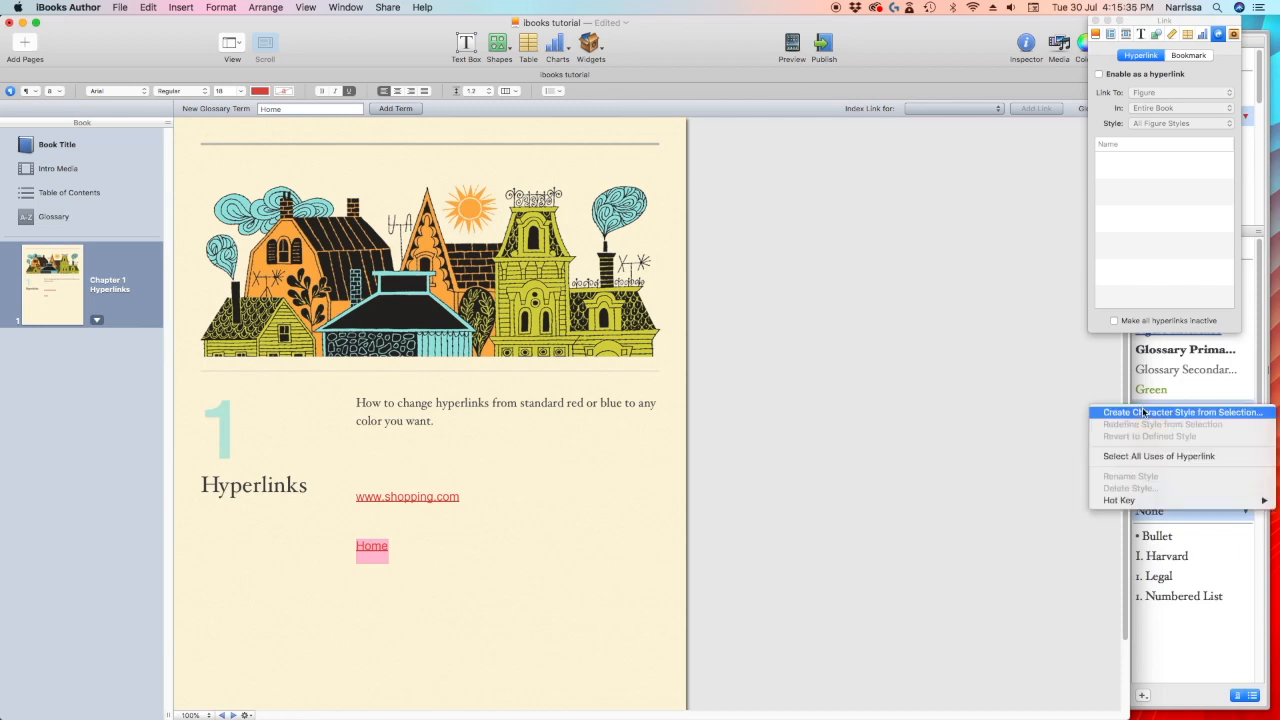
{"action": "left_click", "coordinate": [1037, 469]}
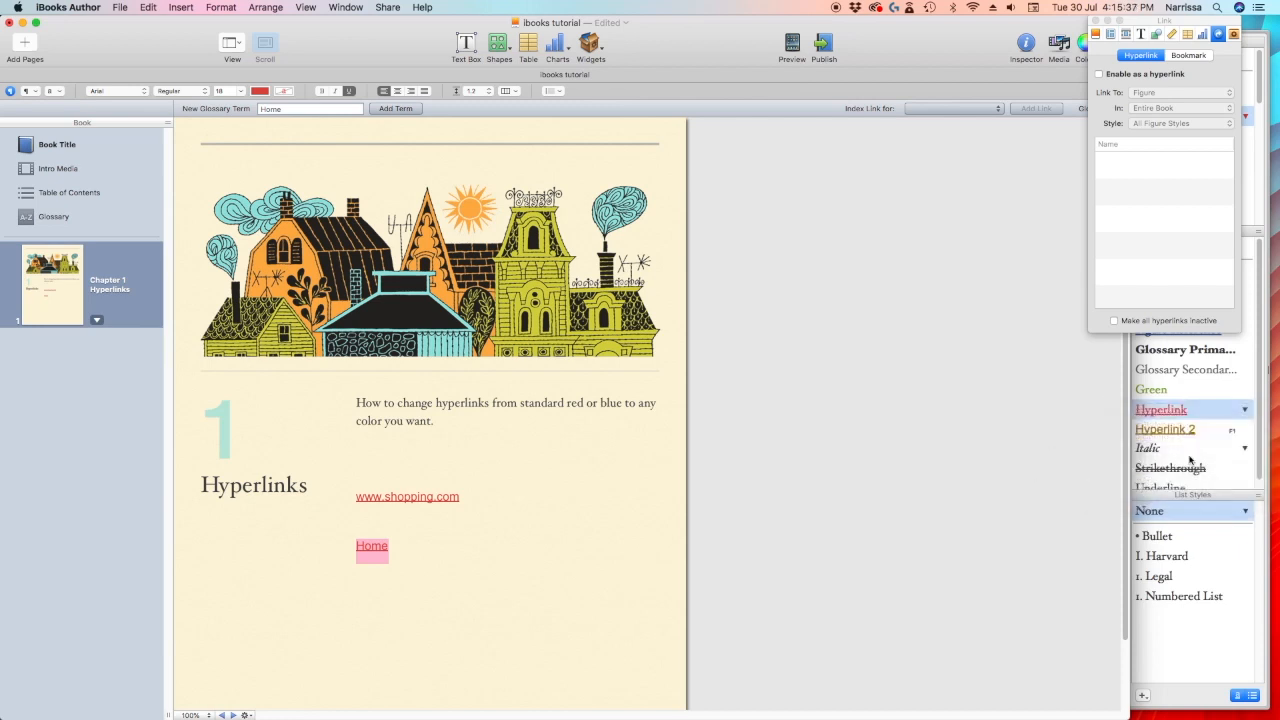
{"action": "left_click", "coordinate": [1211, 433]}
{"action": "left_click", "coordinate": [1245, 429]}
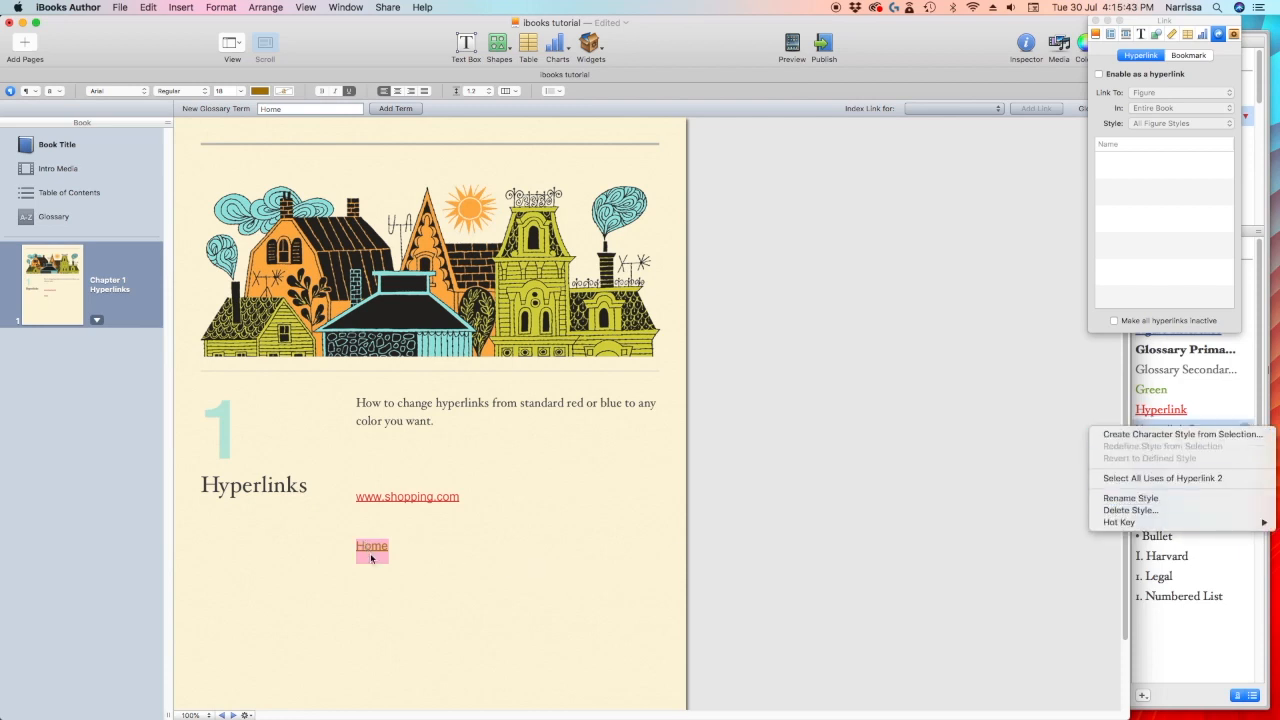
{"action": "left_click", "coordinate": [1162, 436]}
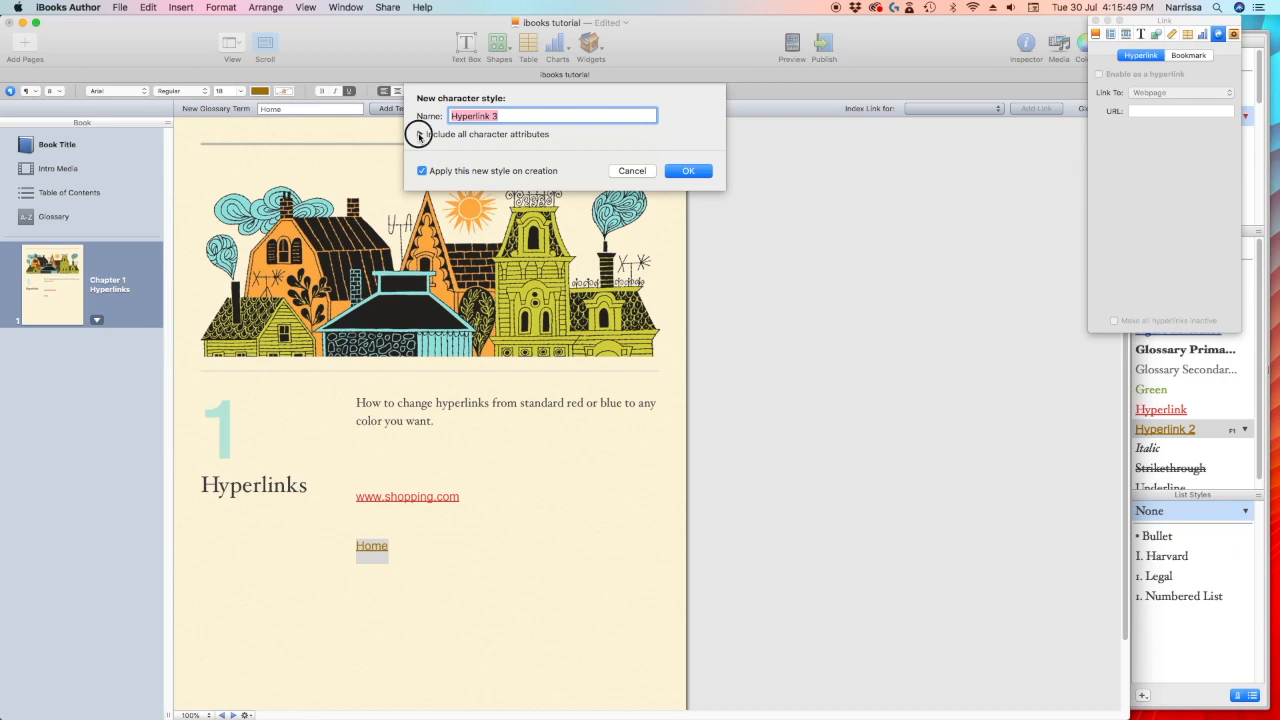
{"action": "left_click", "coordinate": [420, 134]}
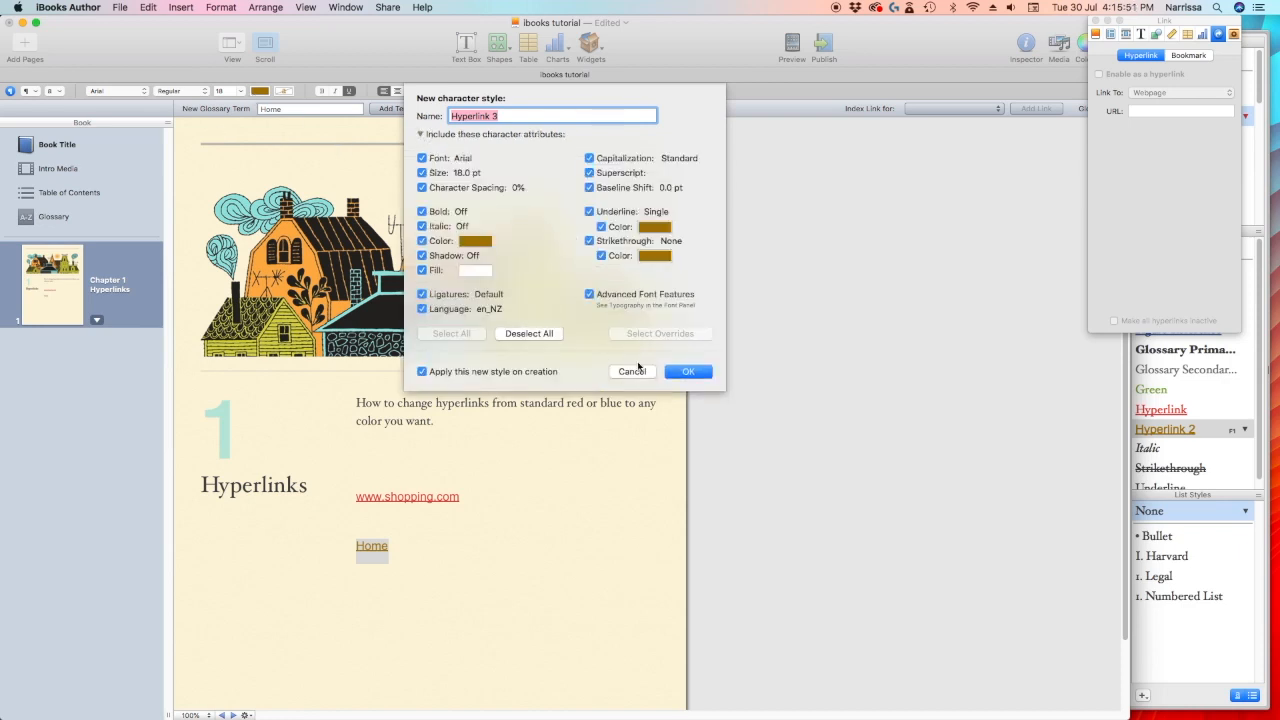
{"action": "left_click", "coordinate": [631, 327]}
Step: Colour the word Home black and create the character style Hyperlink 3 from it, including all character attributes
{"action": "left_click", "coordinate": [263, 91]}
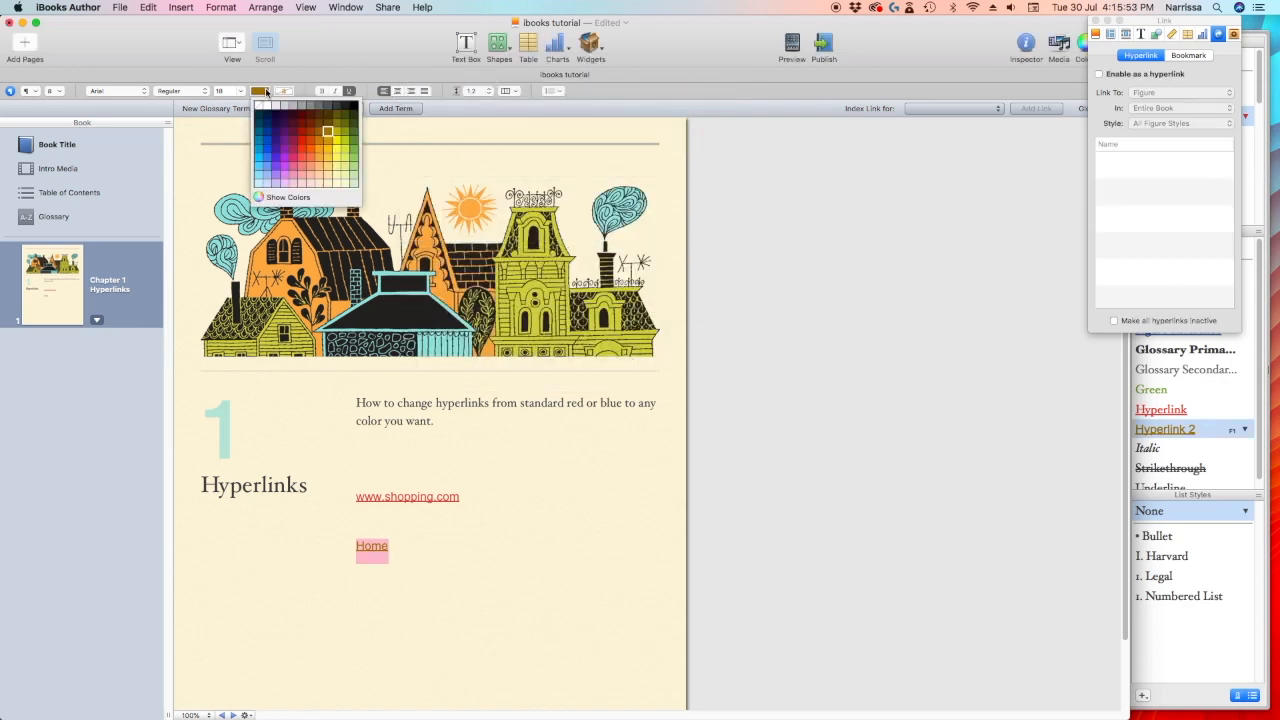
{"action": "left_click", "coordinate": [352, 103]}
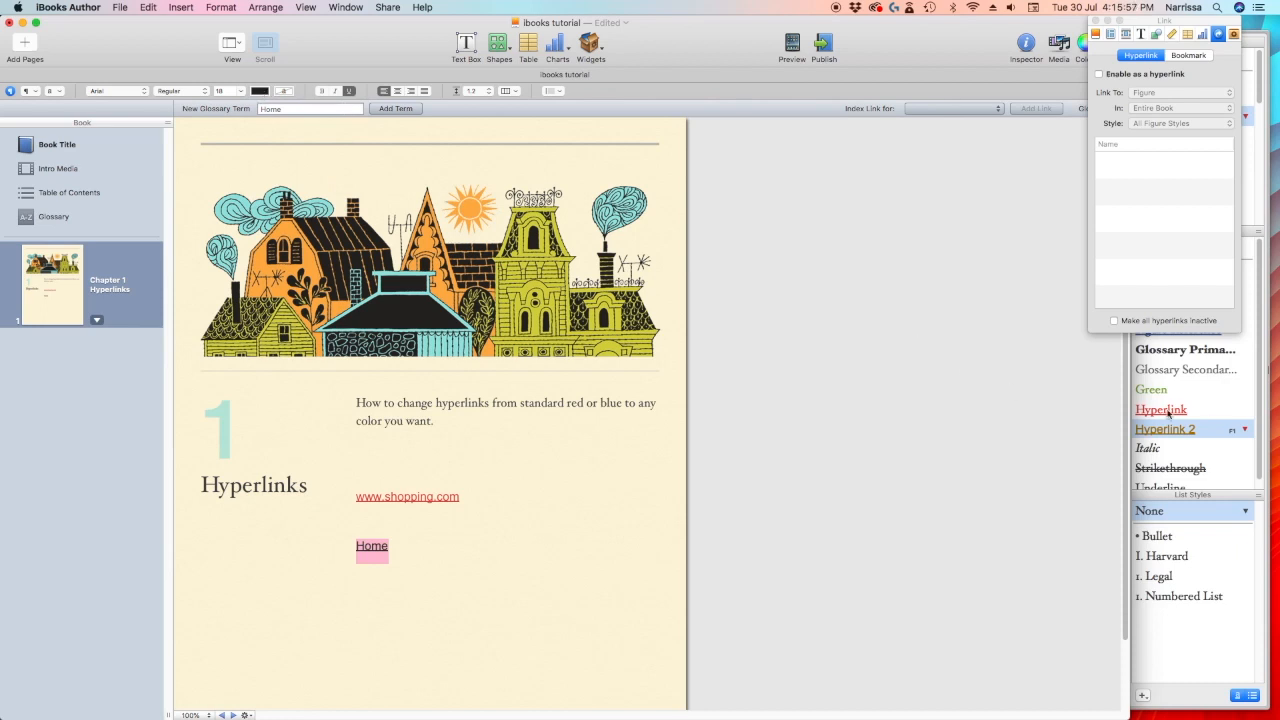
{"action": "left_click", "coordinate": [1245, 430]}
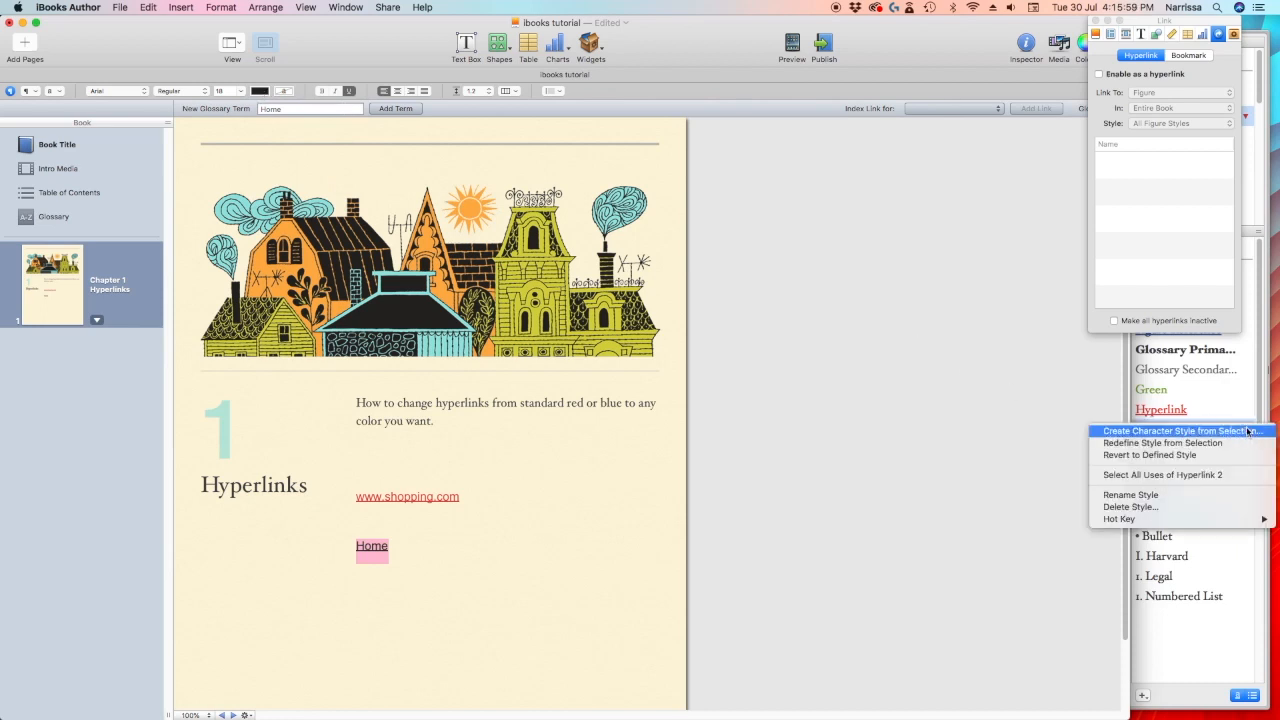
{"action": "left_click", "coordinate": [1160, 431]}
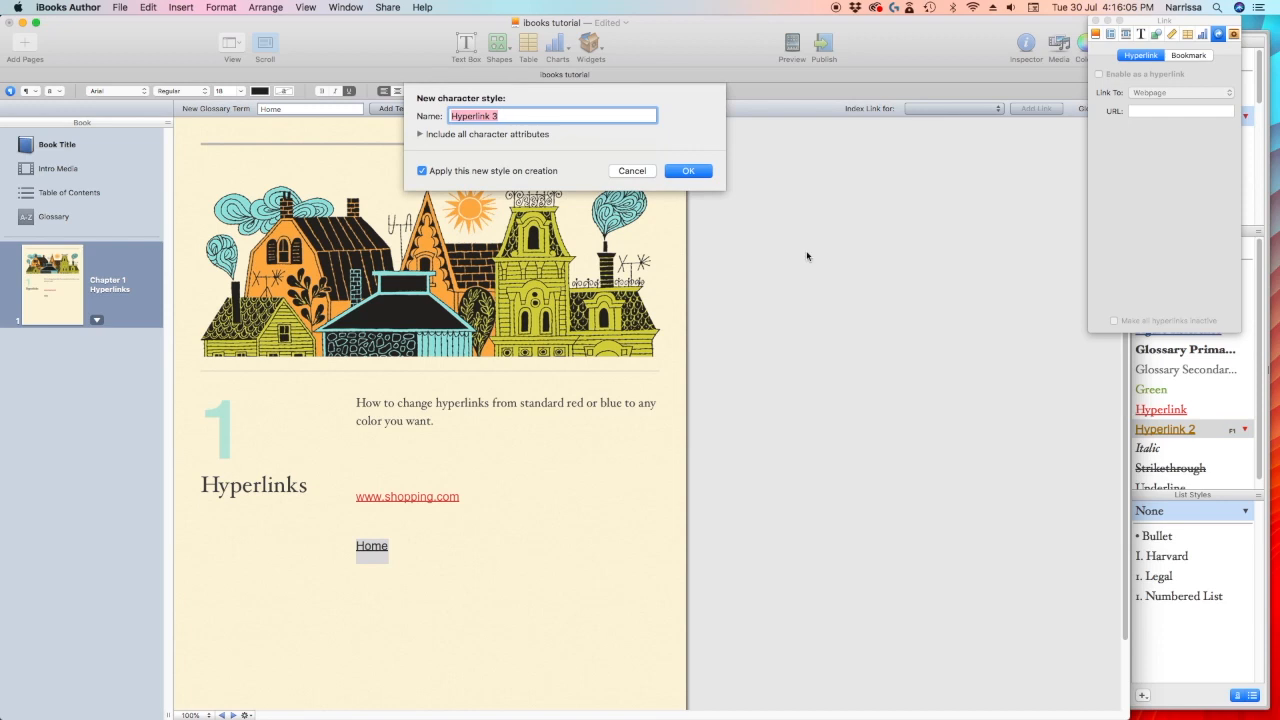
{"action": "left_click", "coordinate": [420, 134]}
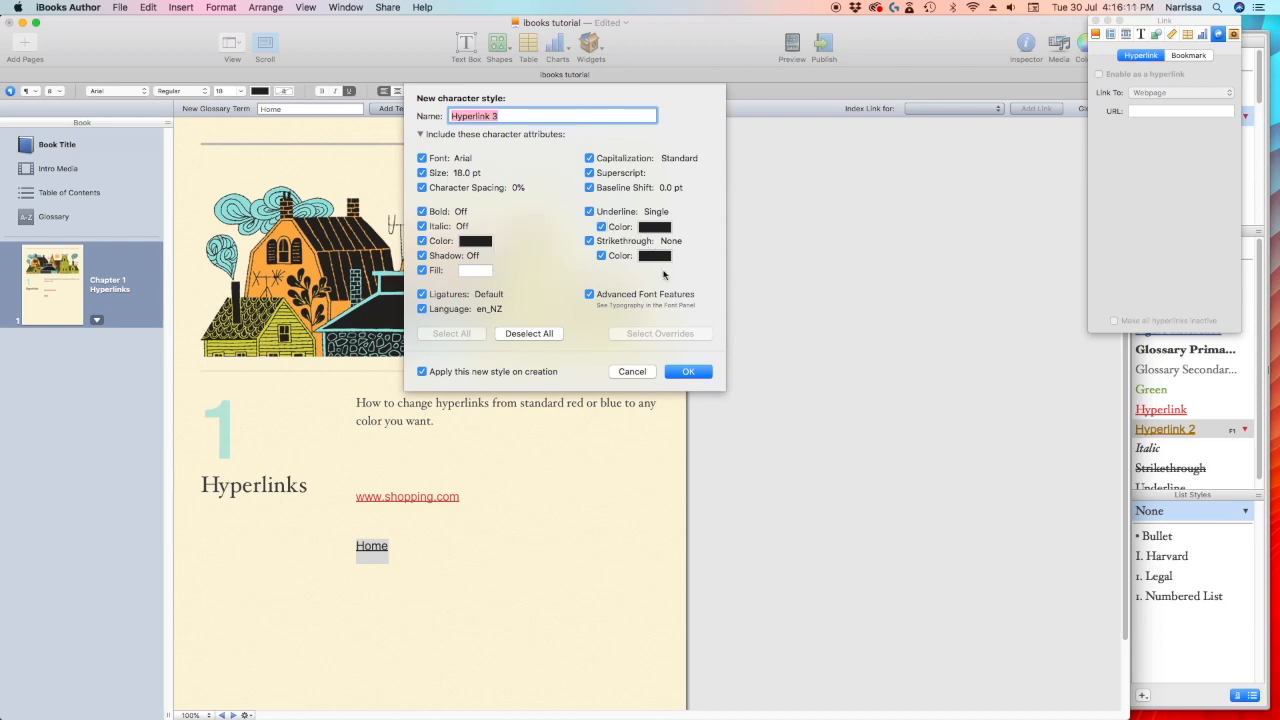
{"action": "left_click", "coordinate": [688, 372]}
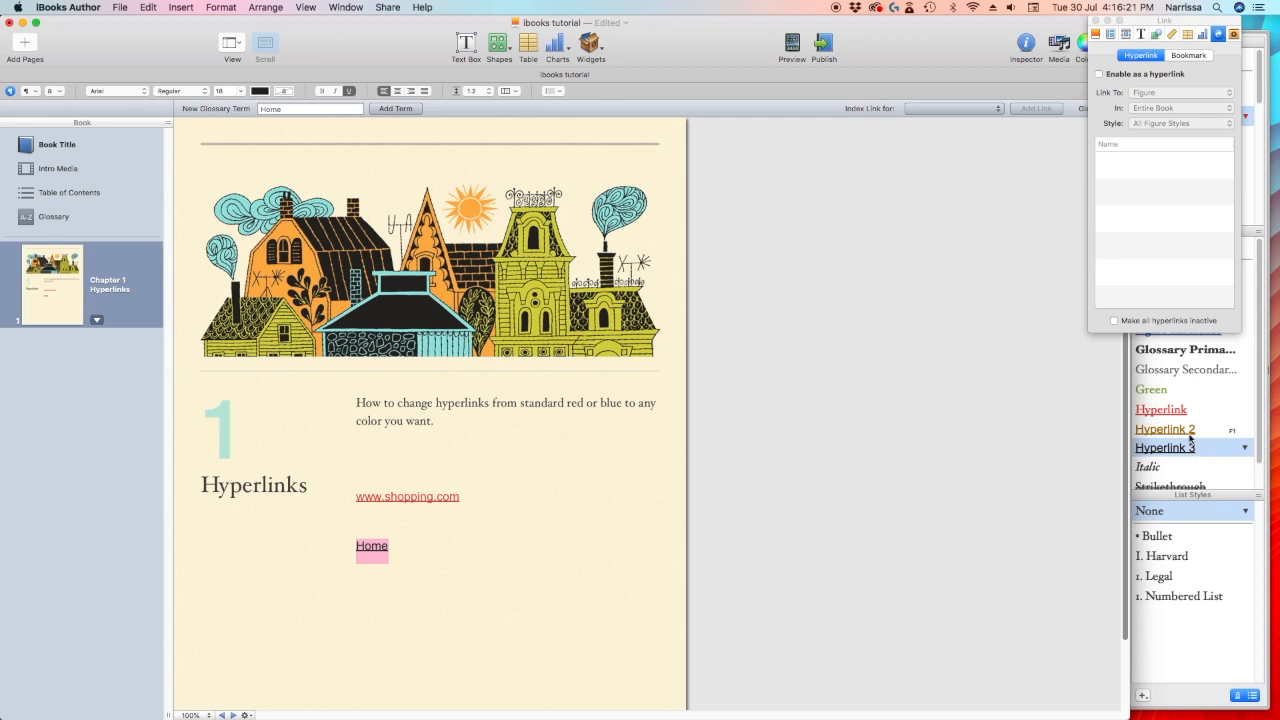
{"action": "left_click", "coordinate": [1099, 75]}
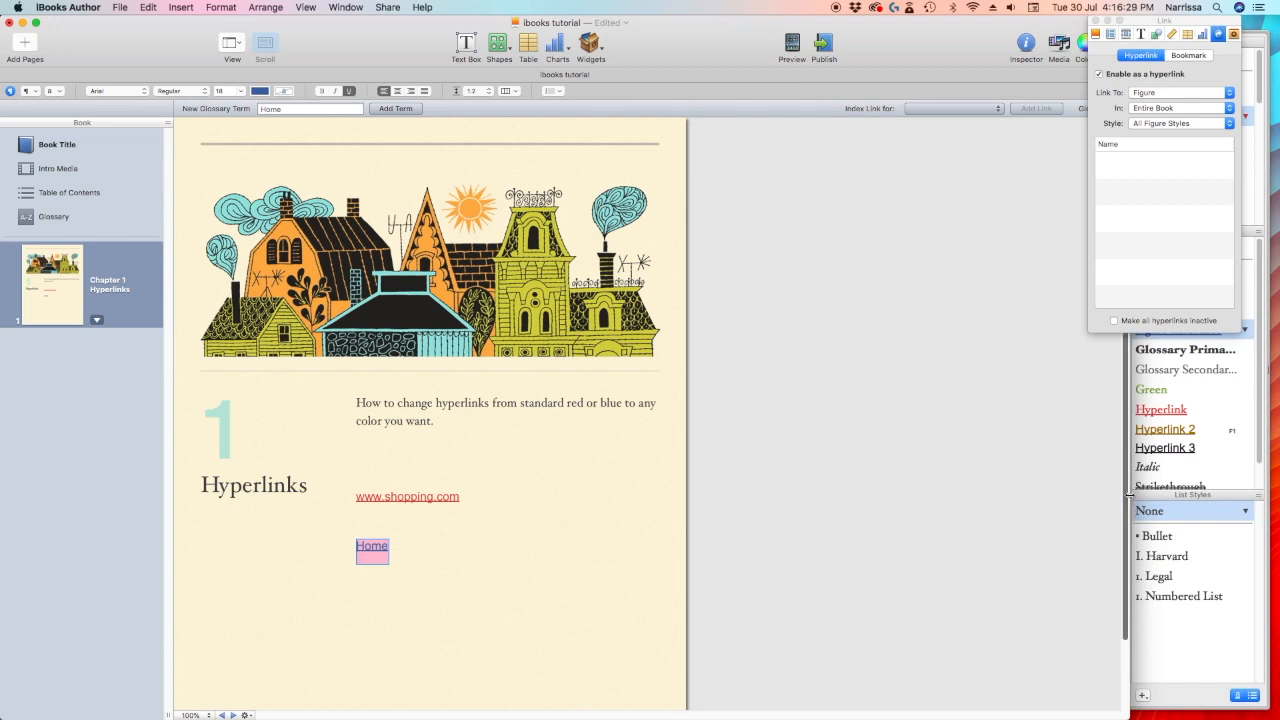
{"action": "left_click", "coordinate": [1147, 93]}
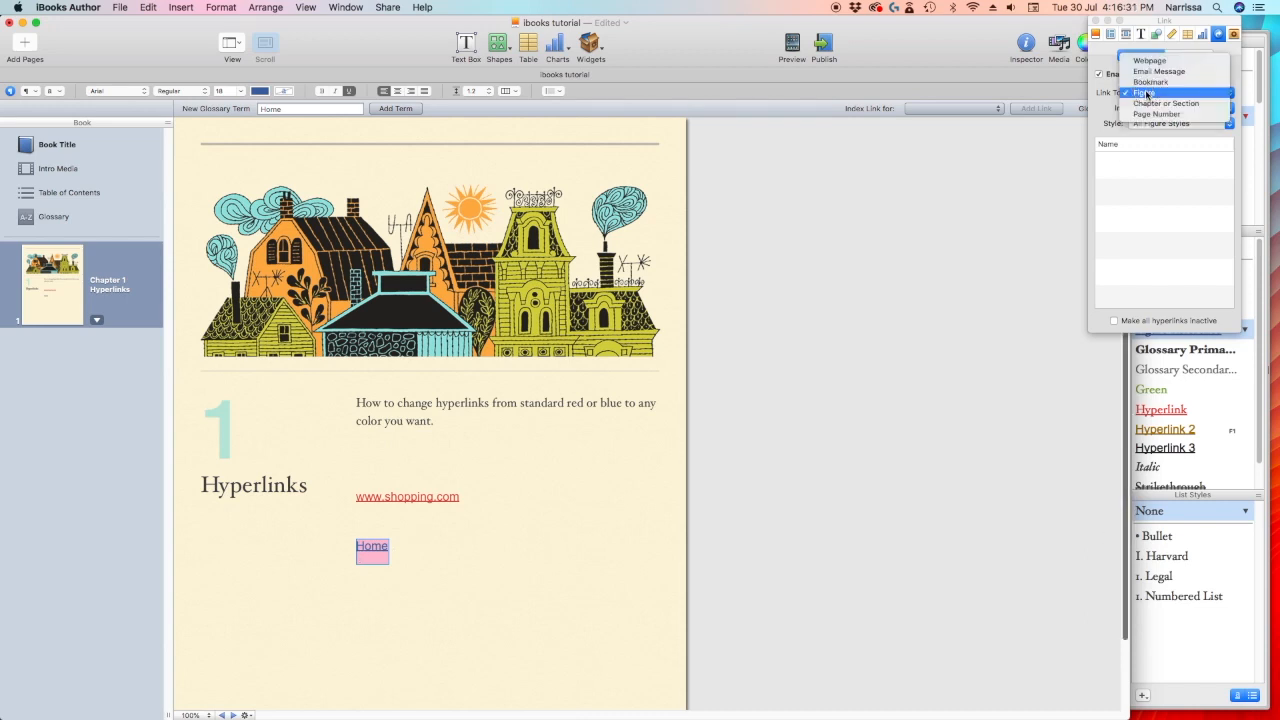
{"action": "left_click", "coordinate": [1150, 82]}
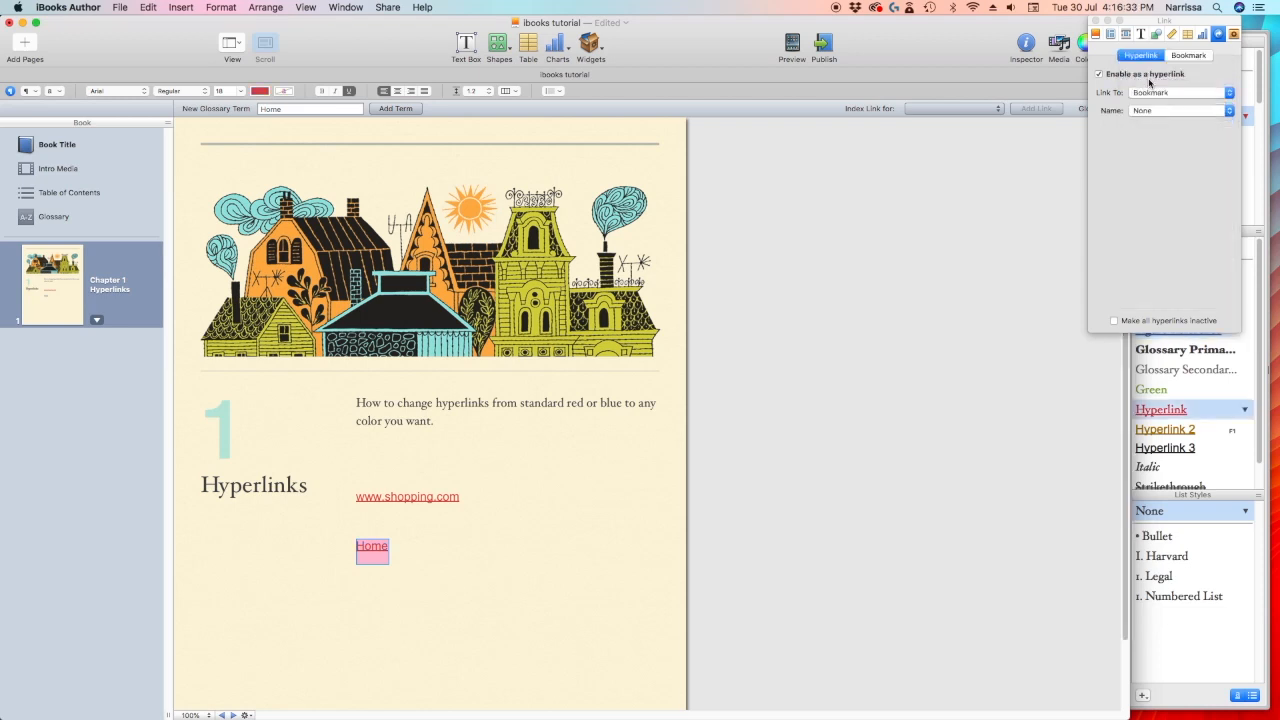
{"action": "left_click", "coordinate": [1148, 92]}
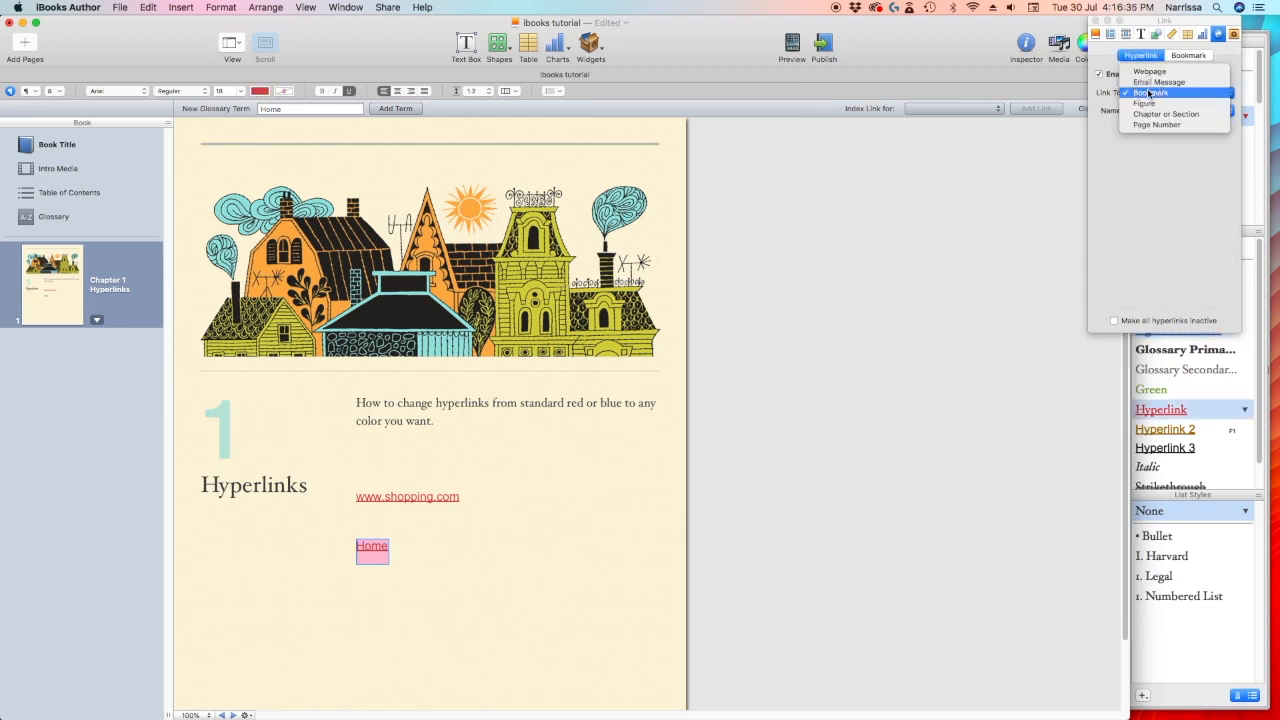
{"action": "left_click", "coordinate": [1148, 83]}
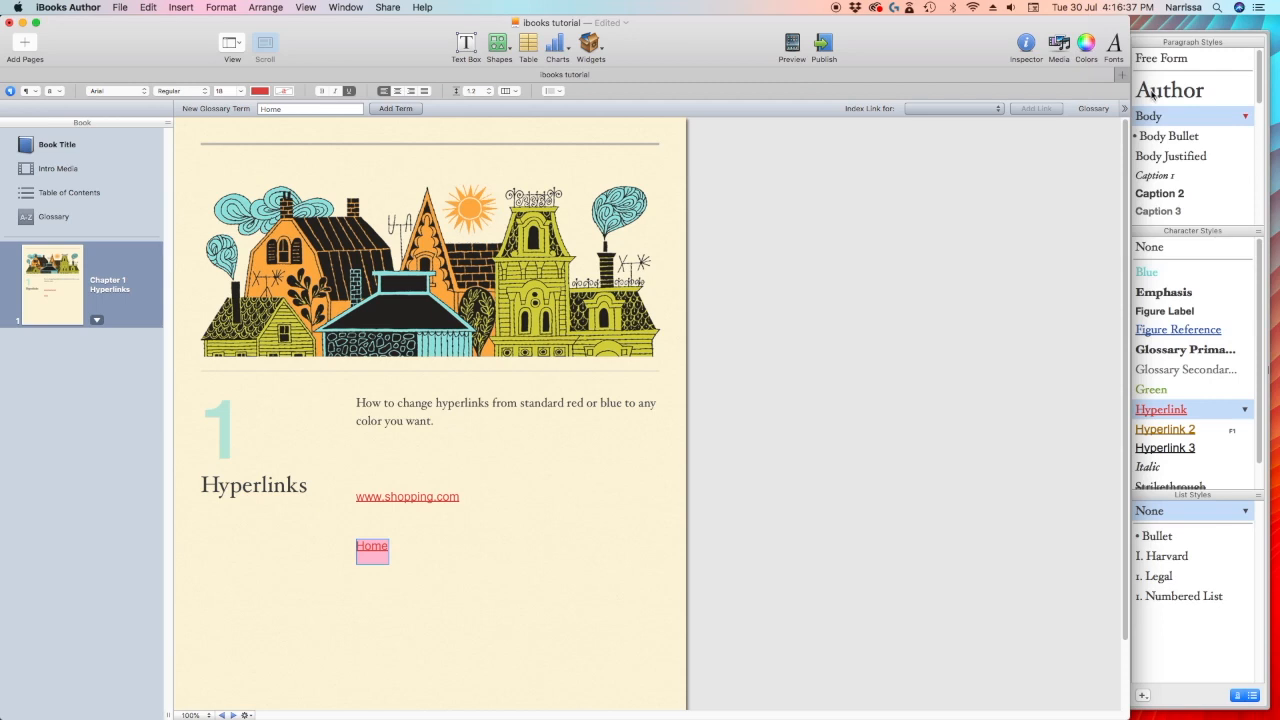
{"action": "left_click", "coordinate": [658, 270]}
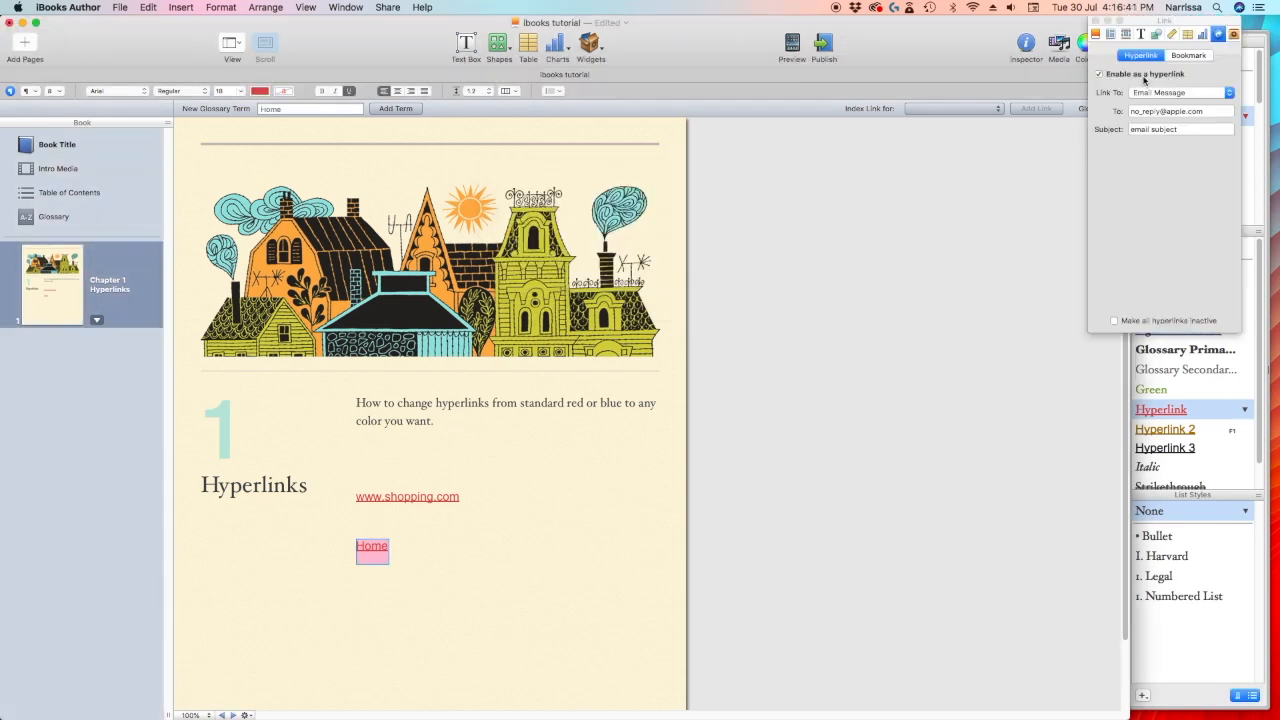
{"action": "left_click", "coordinate": [1155, 92]}
{"action": "left_click", "coordinate": [1152, 83]}
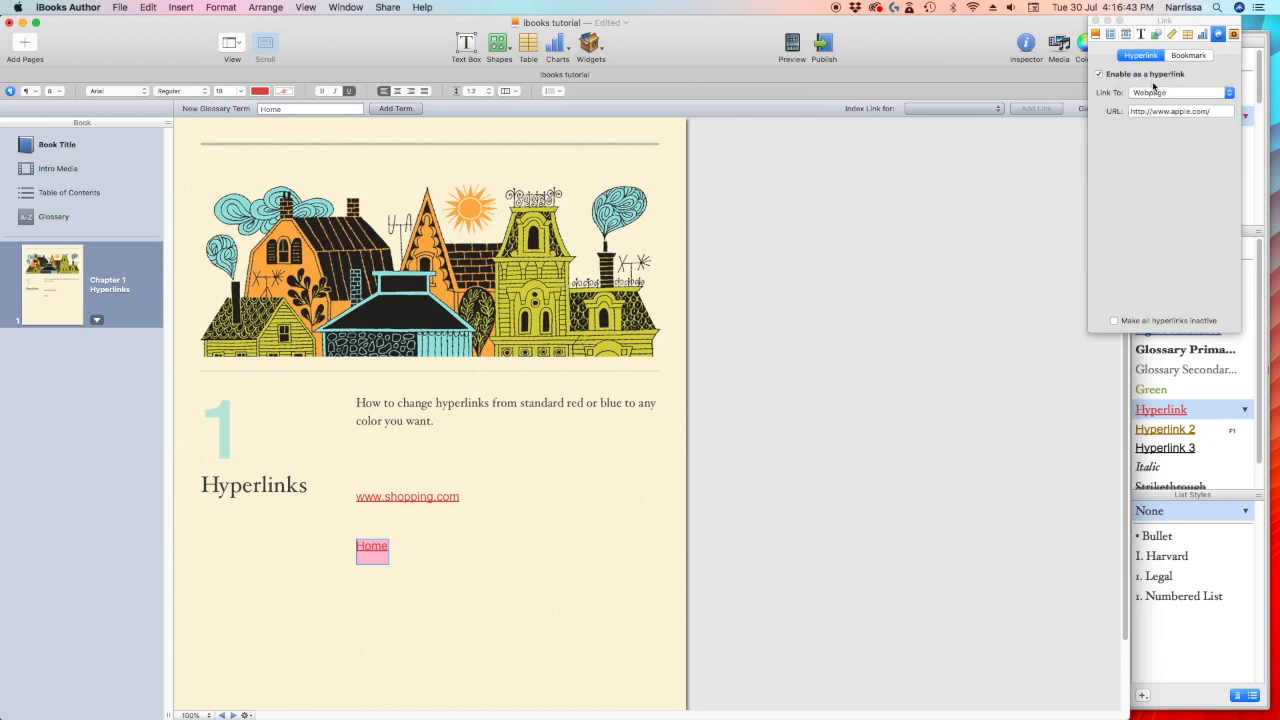
{"action": "left_click_drag", "start_coordinate": [1219, 112], "coordinate": [1117, 109]}
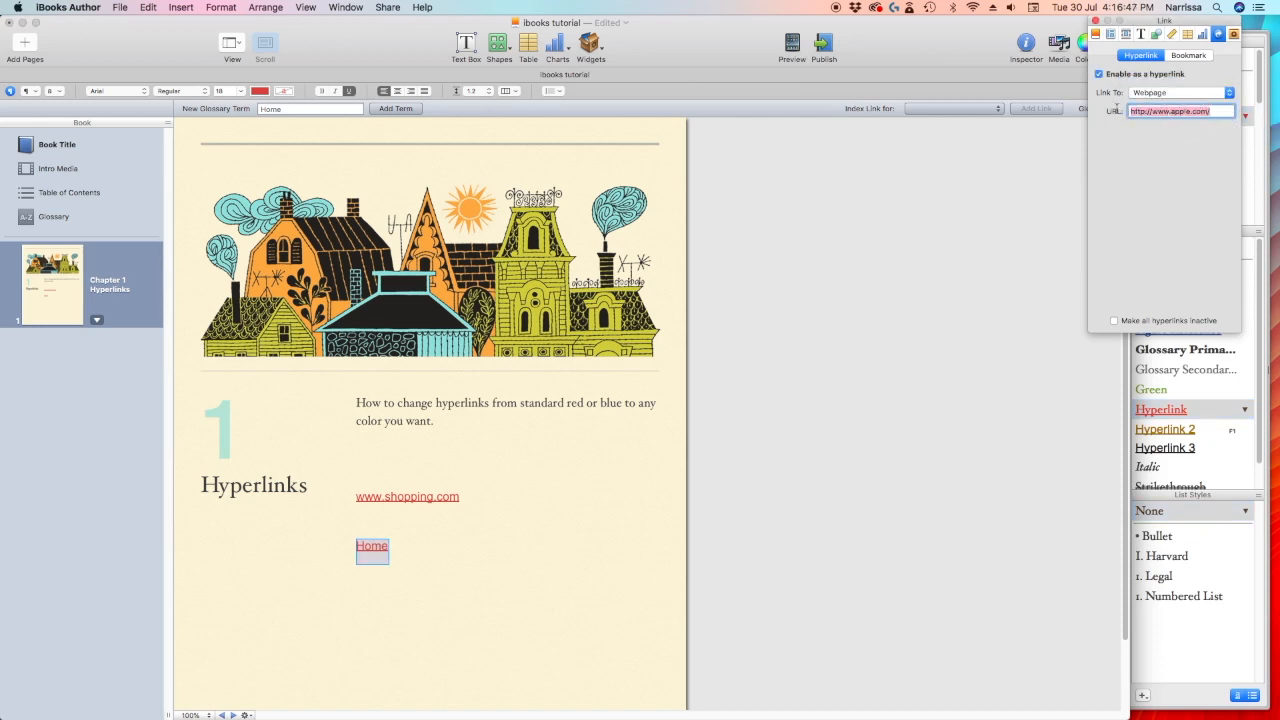
{"action": "type", "text": "http"}
{"action": "type", "text": "://www.shopping.com"}
{"action": "key", "text": "Tab"}
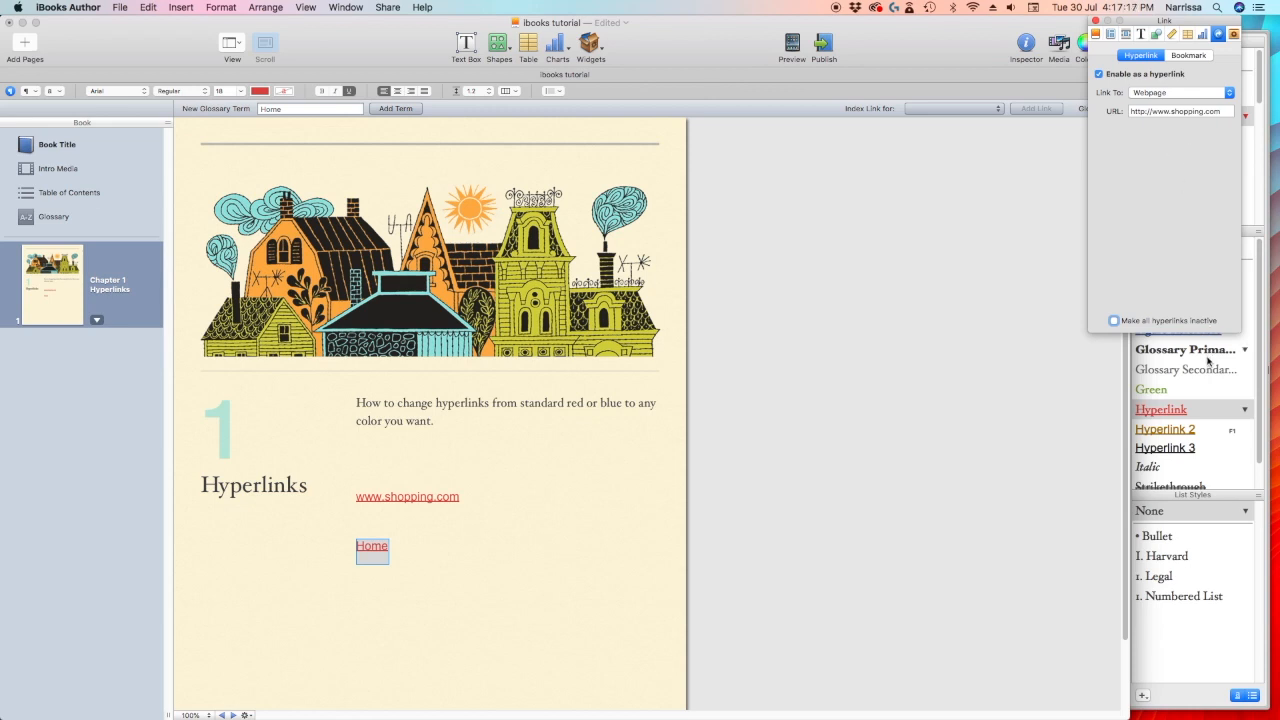
Step: Apply the Hyperlink 3 character style to the Home link, and switch its hyperlink off and on again
{"action": "left_click", "coordinate": [1179, 412]}
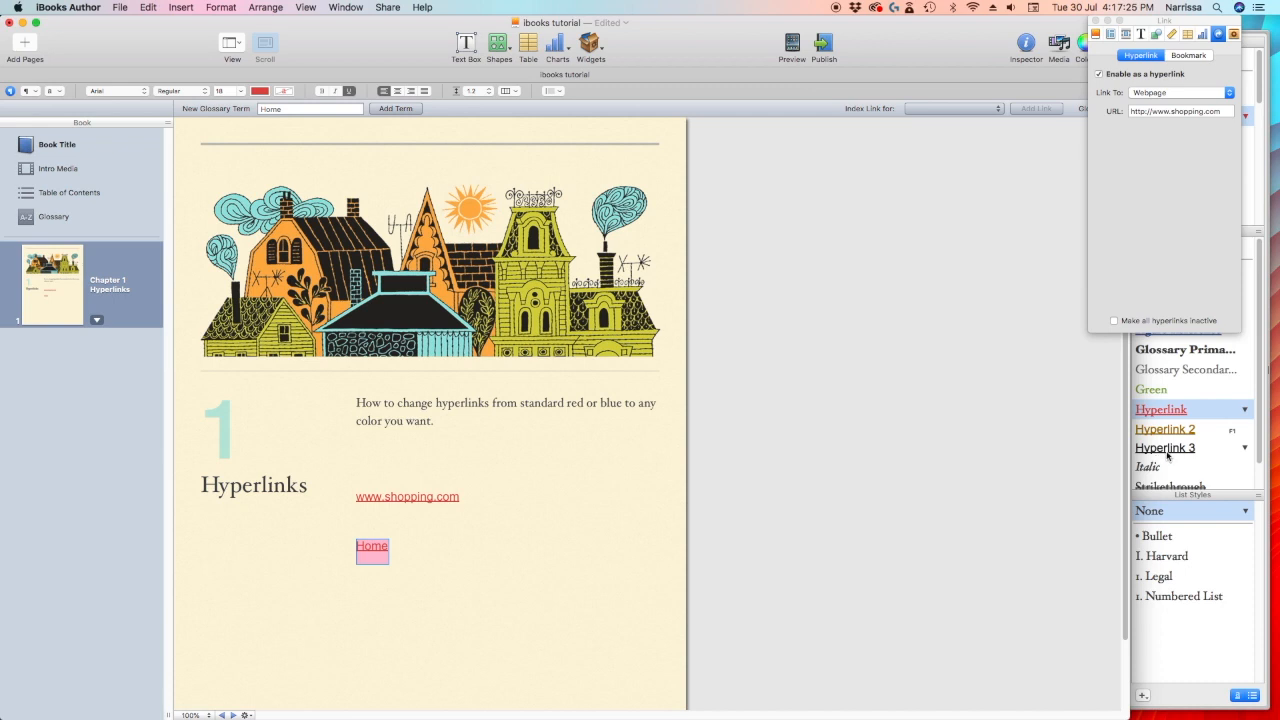
{"action": "left_click", "coordinate": [1168, 450]}
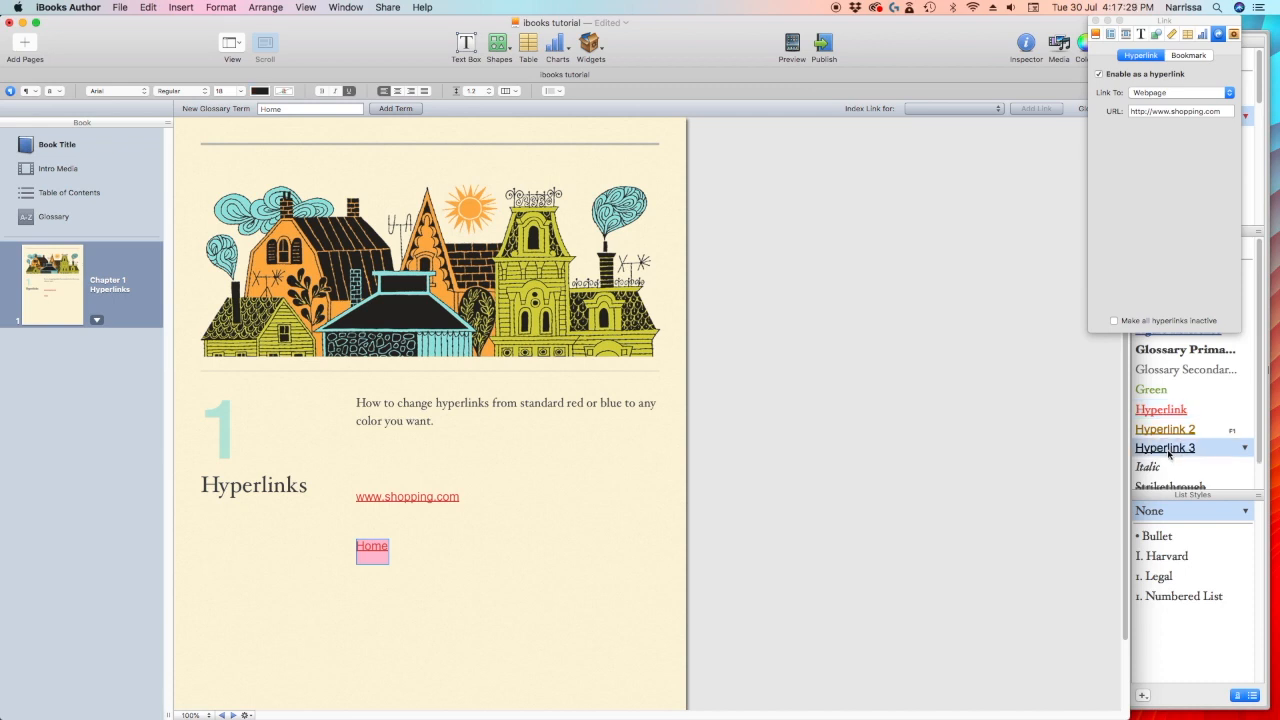
{"action": "left_click", "coordinate": [1099, 74]}
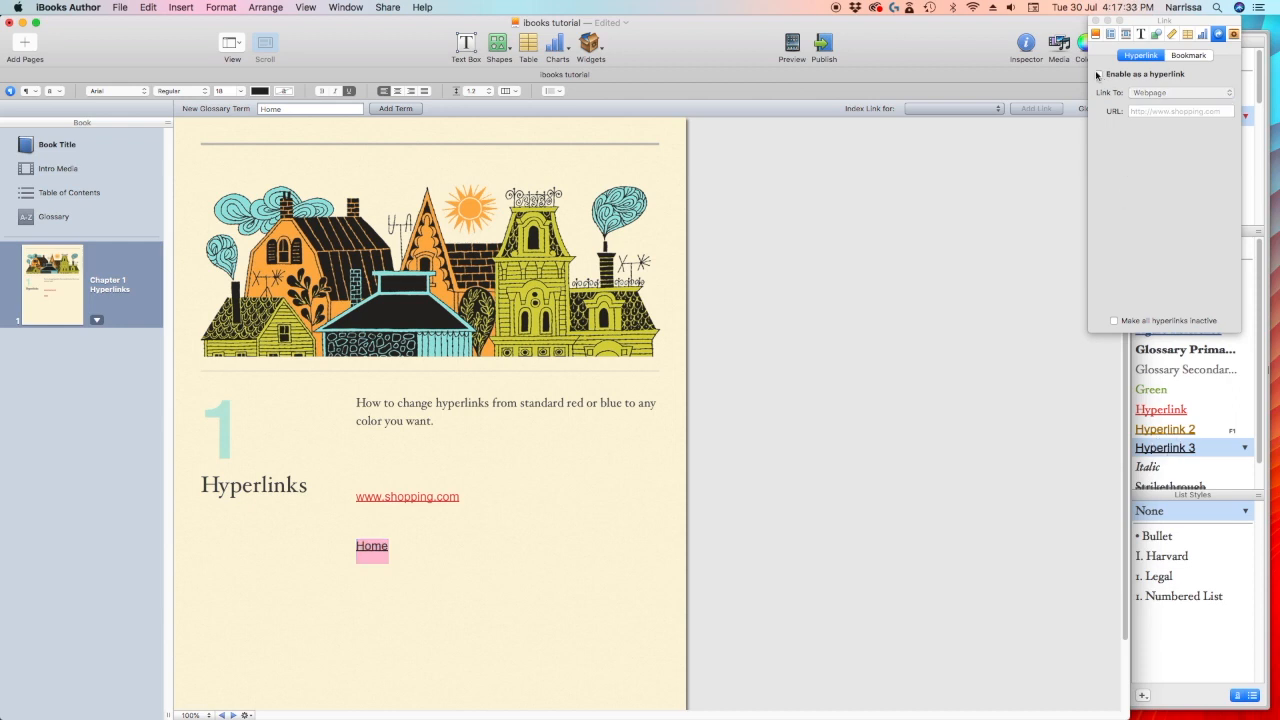
{"action": "left_click", "coordinate": [1098, 74]}
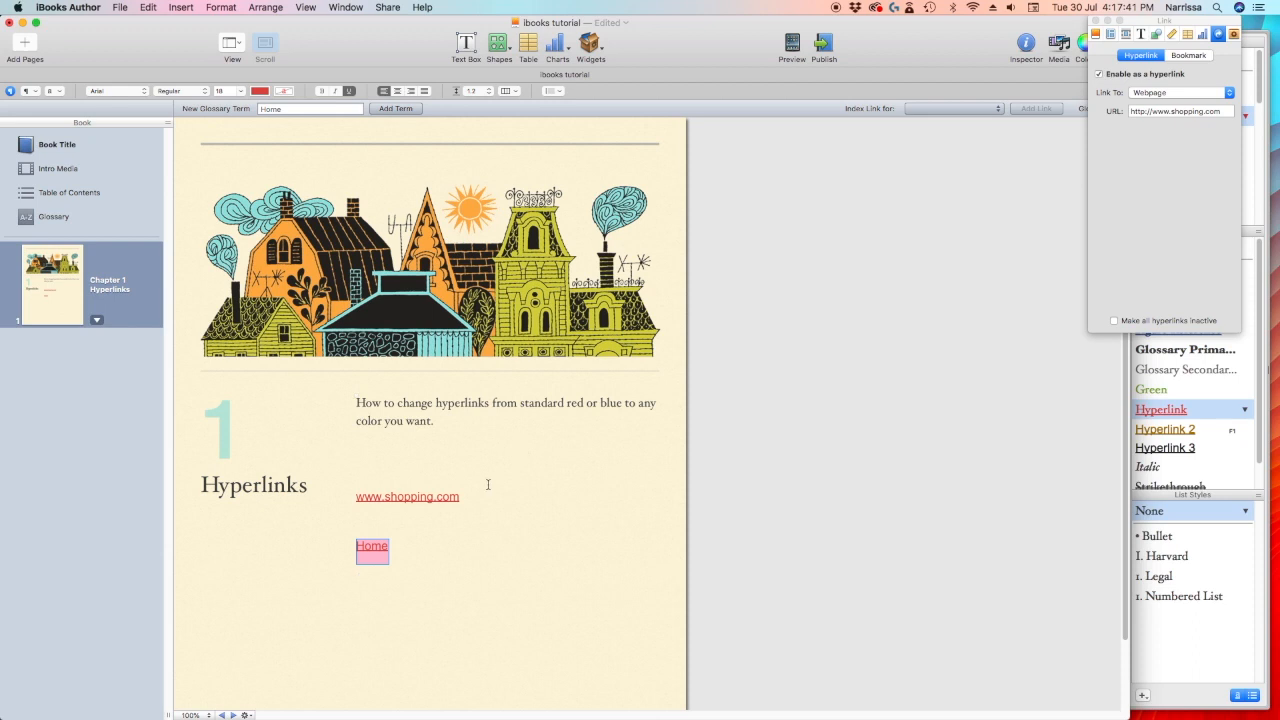
Step: Preview the book in iBooks to check both link colours, close the preview and return to iBooks Author
{"action": "left_click", "coordinate": [792, 46]}
{"action": "left_click", "coordinate": [679, 239]}
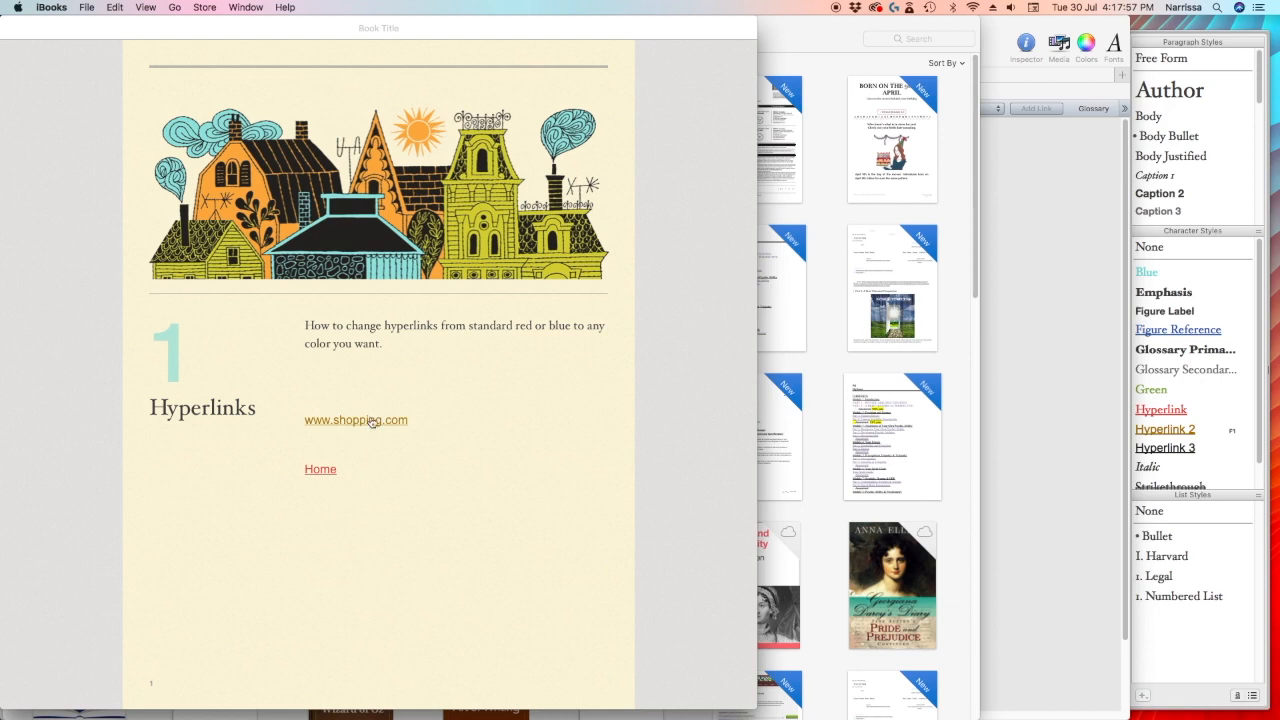
{"action": "mouse_move", "coordinate": [17, 37]}
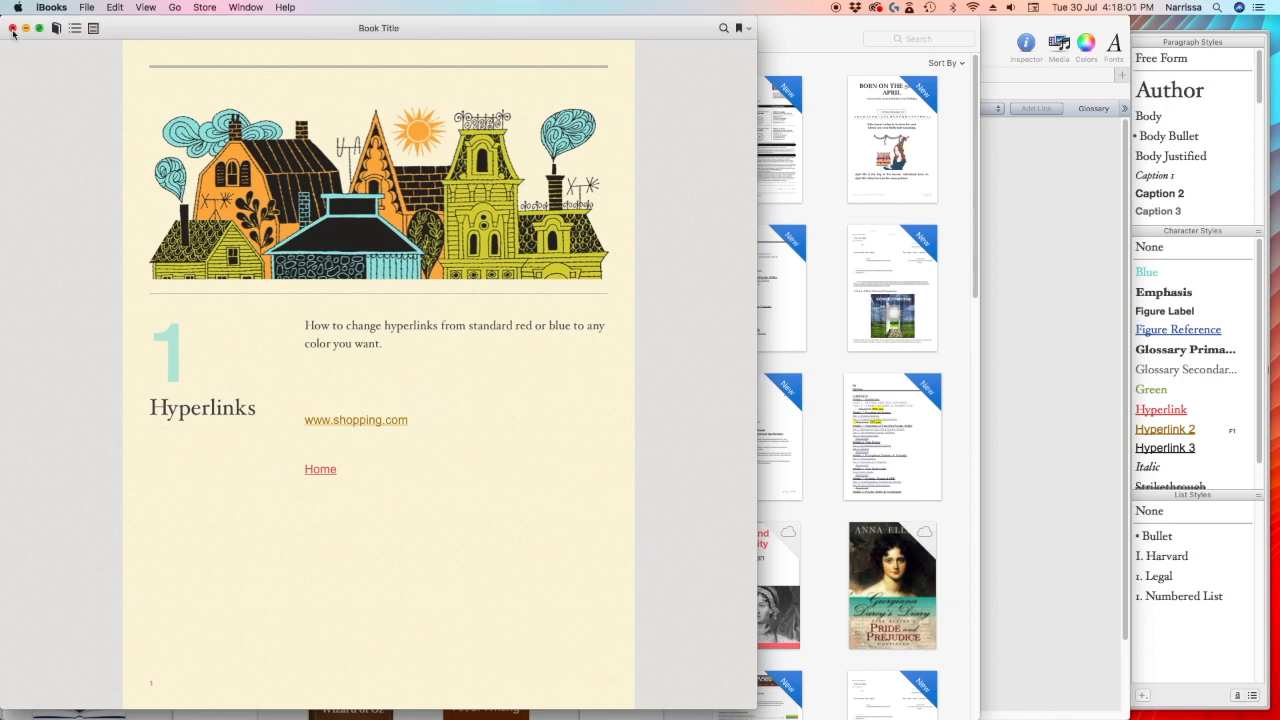
{"action": "left_click", "coordinate": [13, 31]}
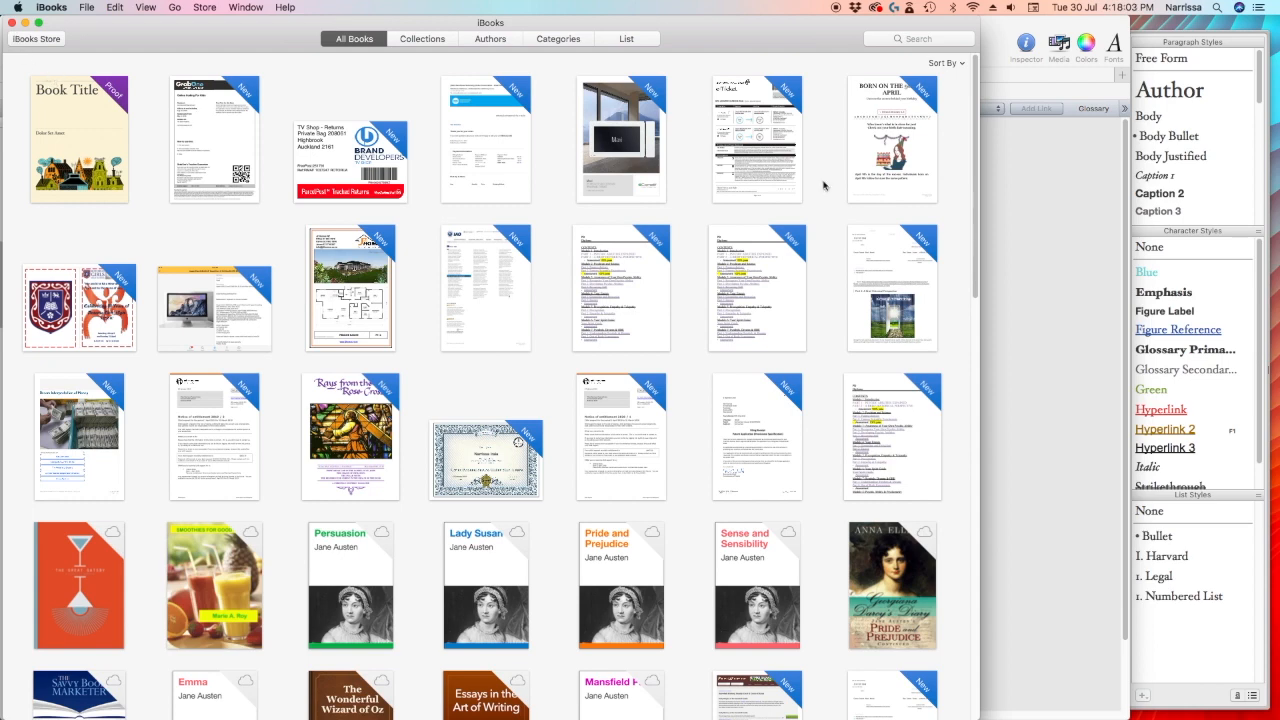
{"action": "left_click", "coordinate": [1020, 203]}
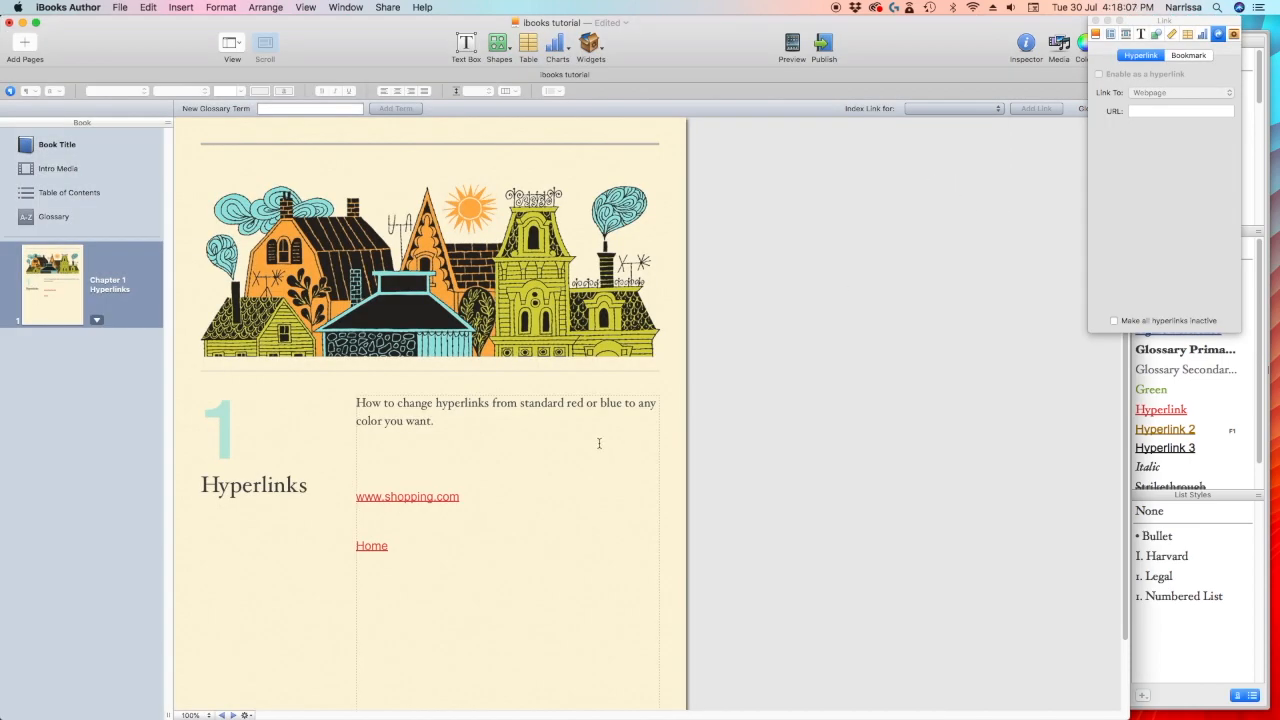
Step: Apply the Hyperlink 3 character style to the word Home with its hyperlink disabled, and again after re-enabling the hyperlink
{"action": "left_click", "coordinate": [436, 562]}
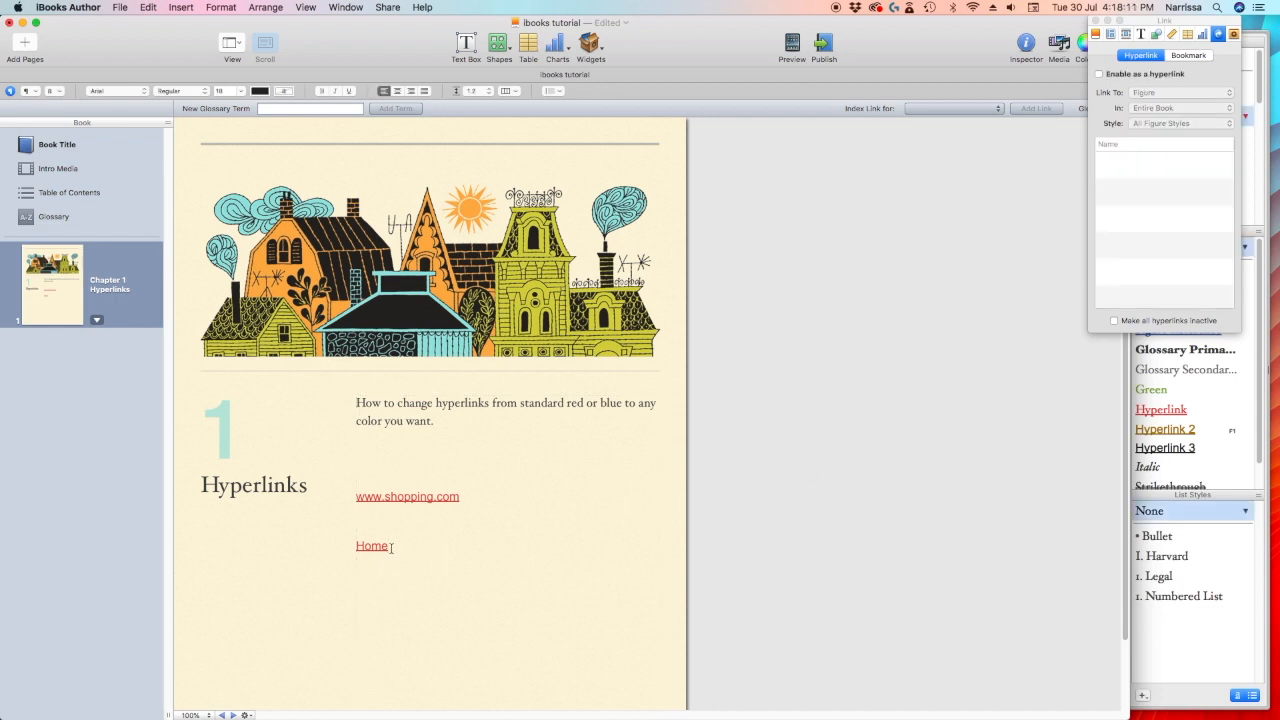
{"action": "double_click", "coordinate": [361, 545]}
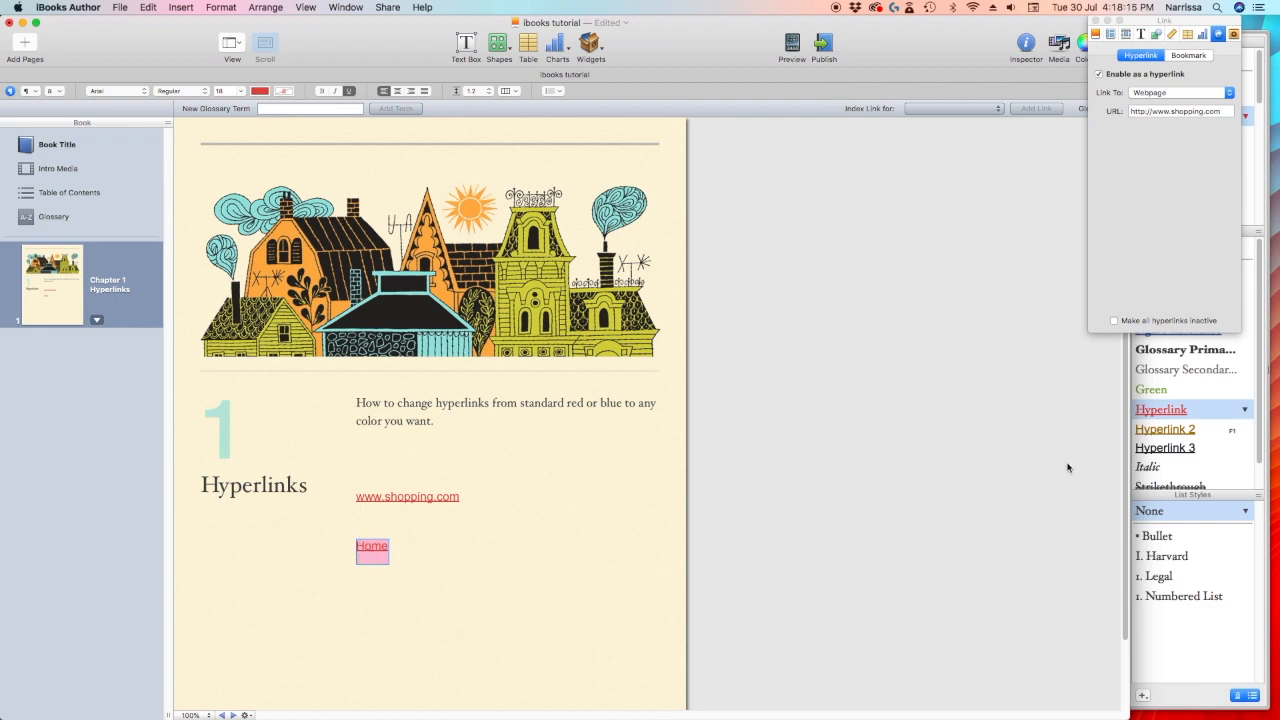
{"action": "left_click", "coordinate": [1099, 74]}
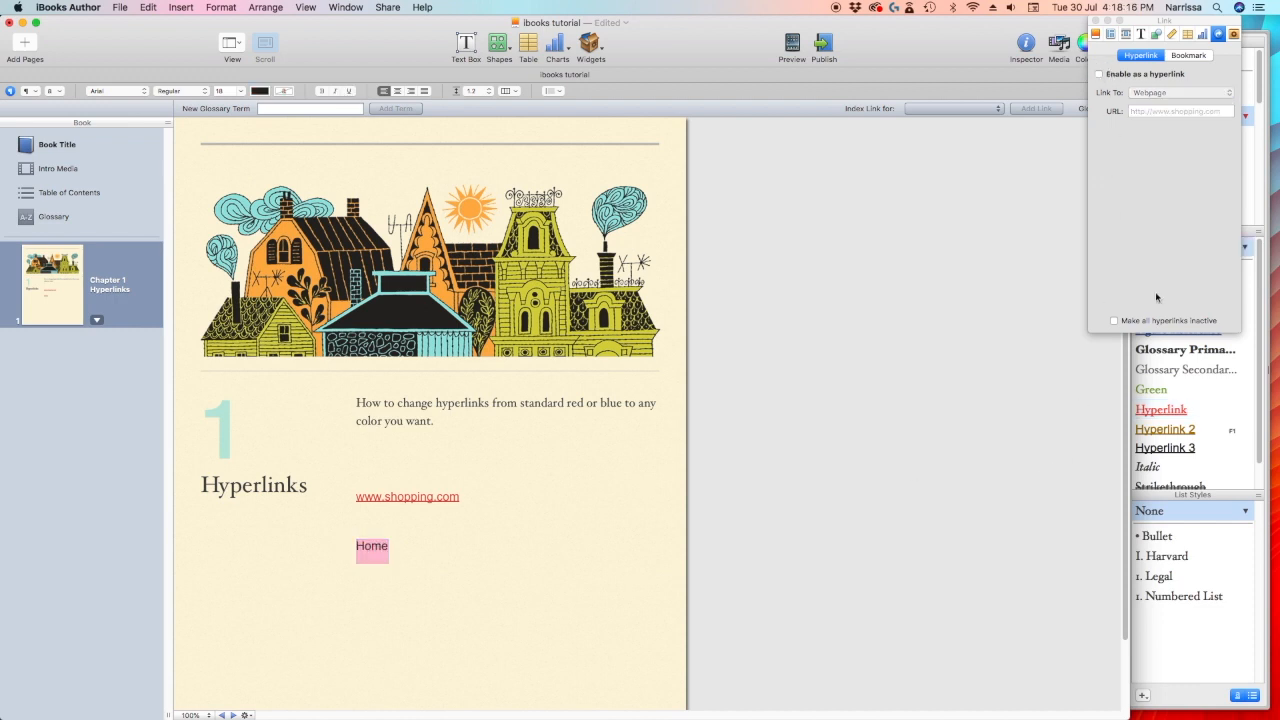
{"action": "left_click", "coordinate": [1184, 451]}
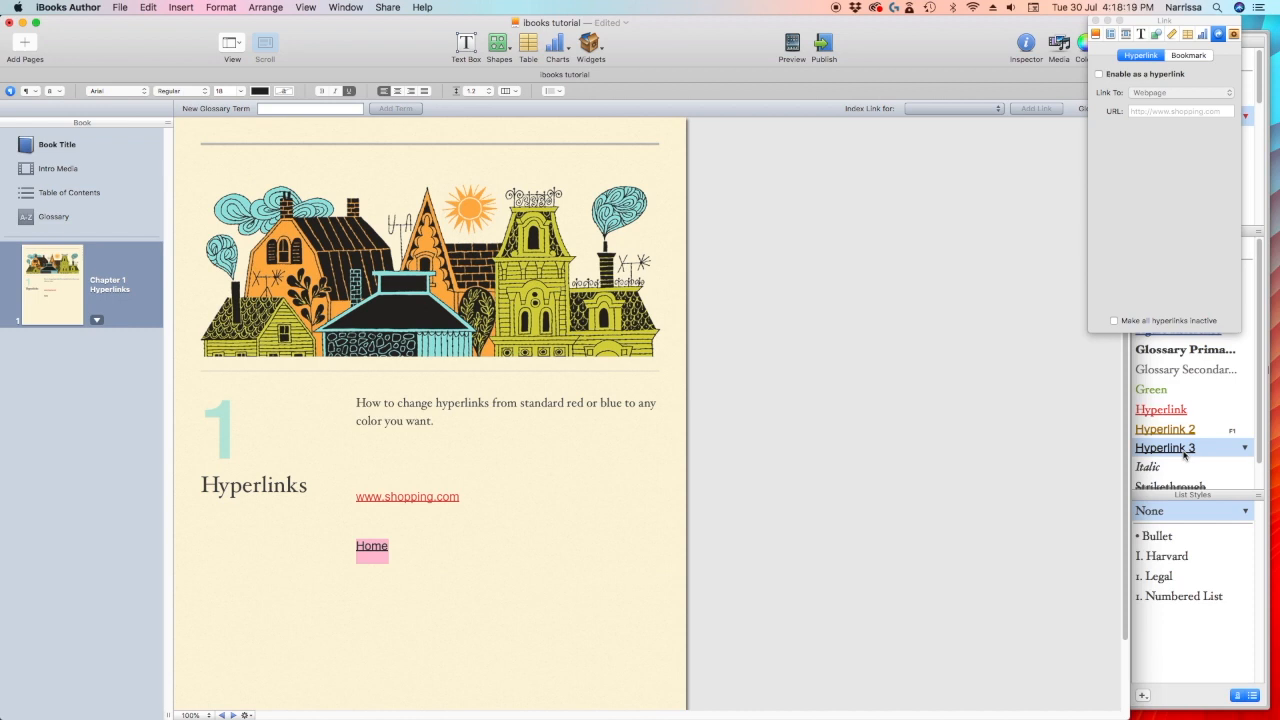
{"action": "left_click", "coordinate": [1099, 74]}
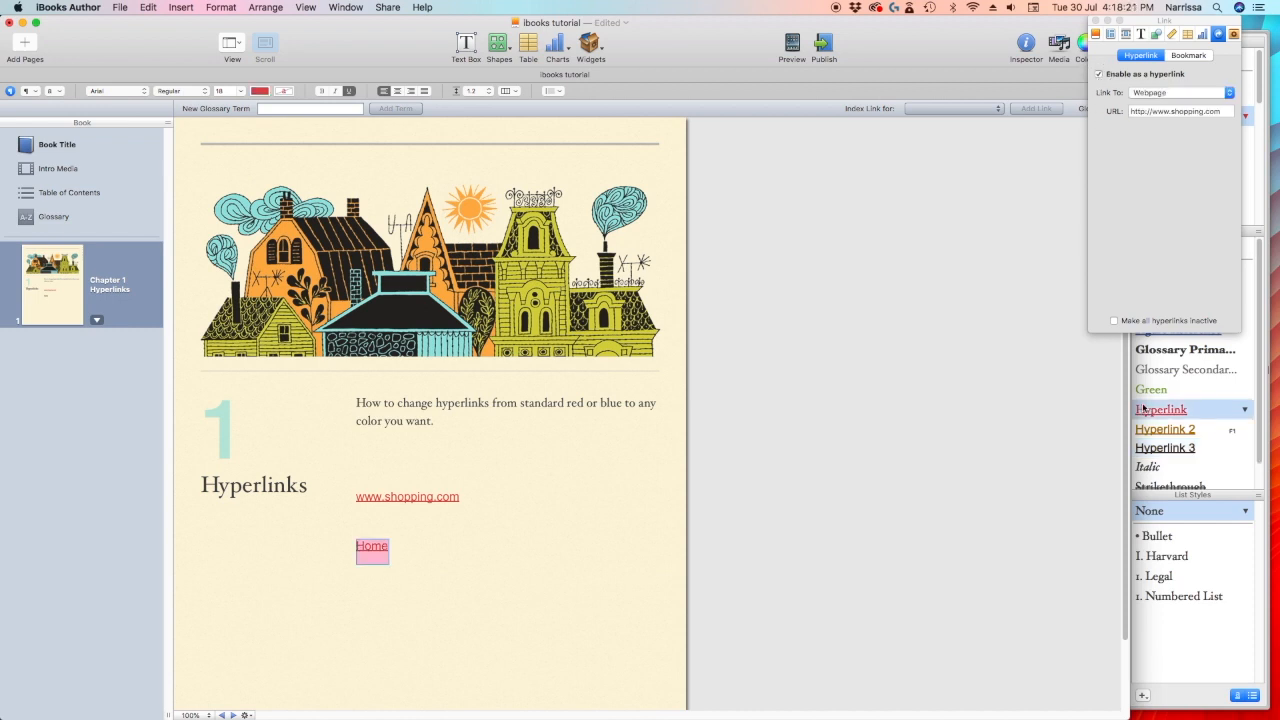
{"action": "left_click", "coordinate": [1155, 451]}
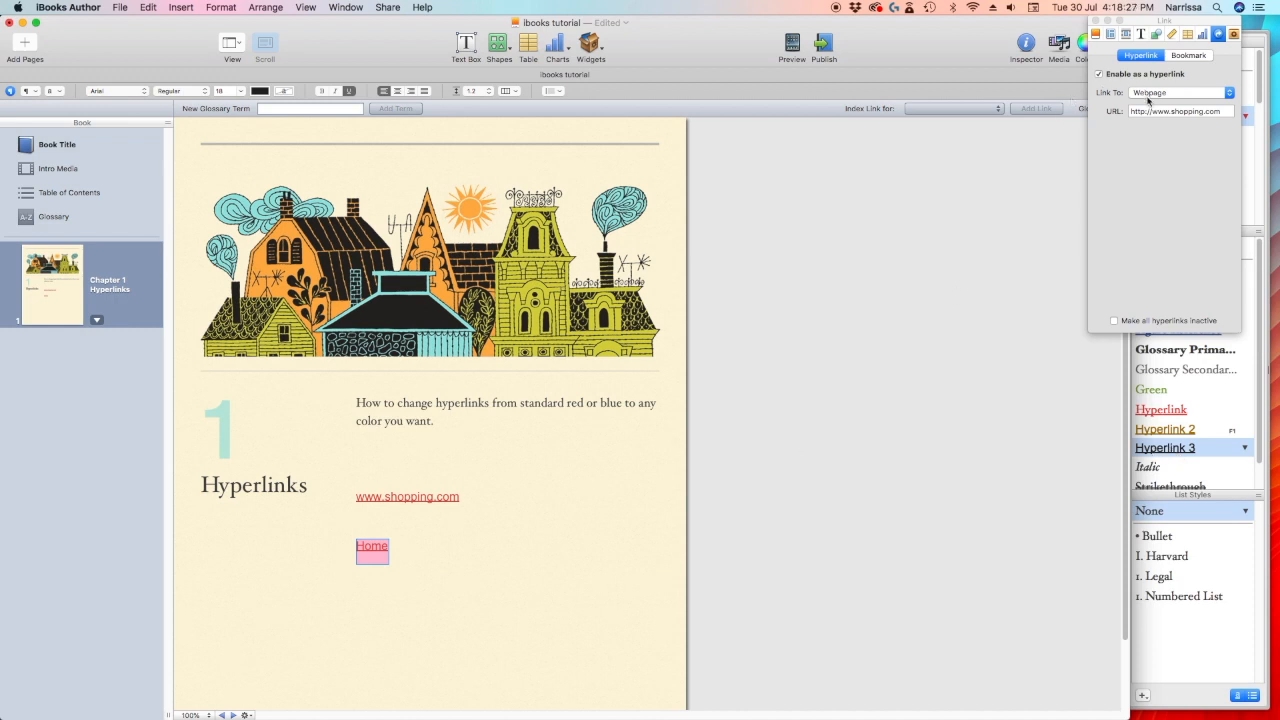
{"action": "left_click", "coordinate": [471, 543]}
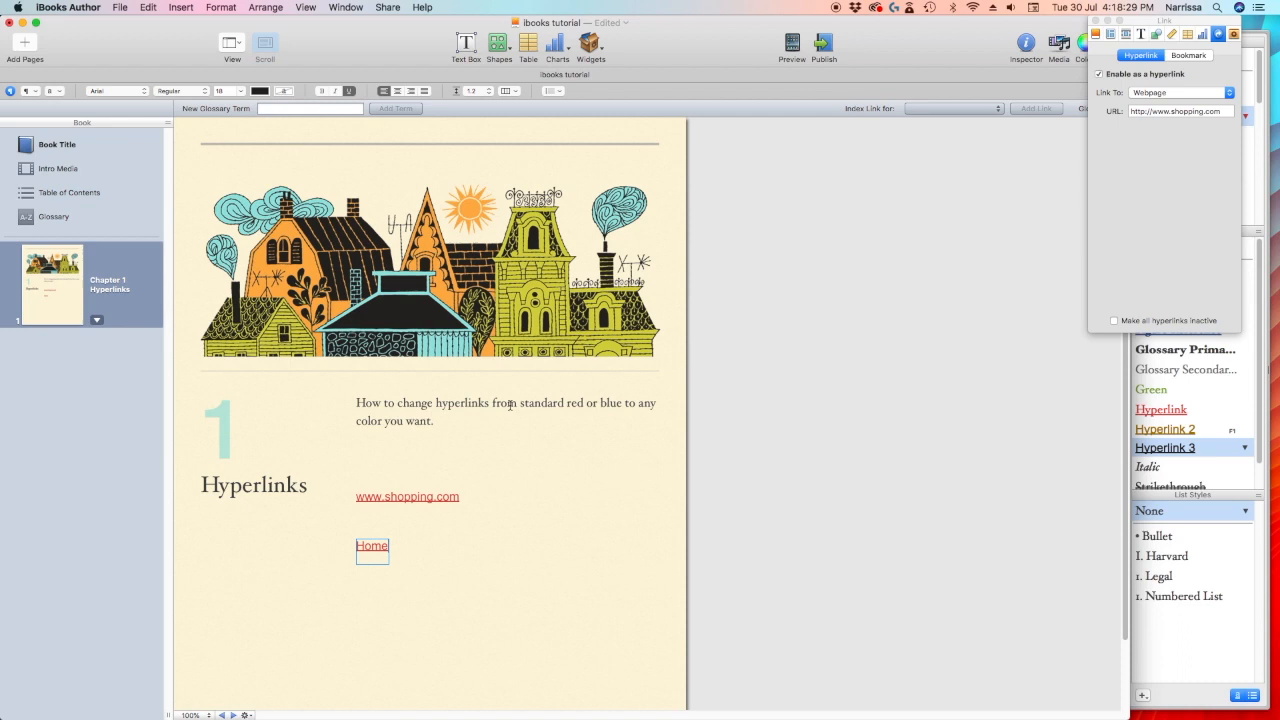
Step: Preview the book on this computer to check the Home link in the Hyperlink 3 style, and return to iBooks Author
{"action": "left_click", "coordinate": [793, 46]}
{"action": "left_click", "coordinate": [675, 239]}
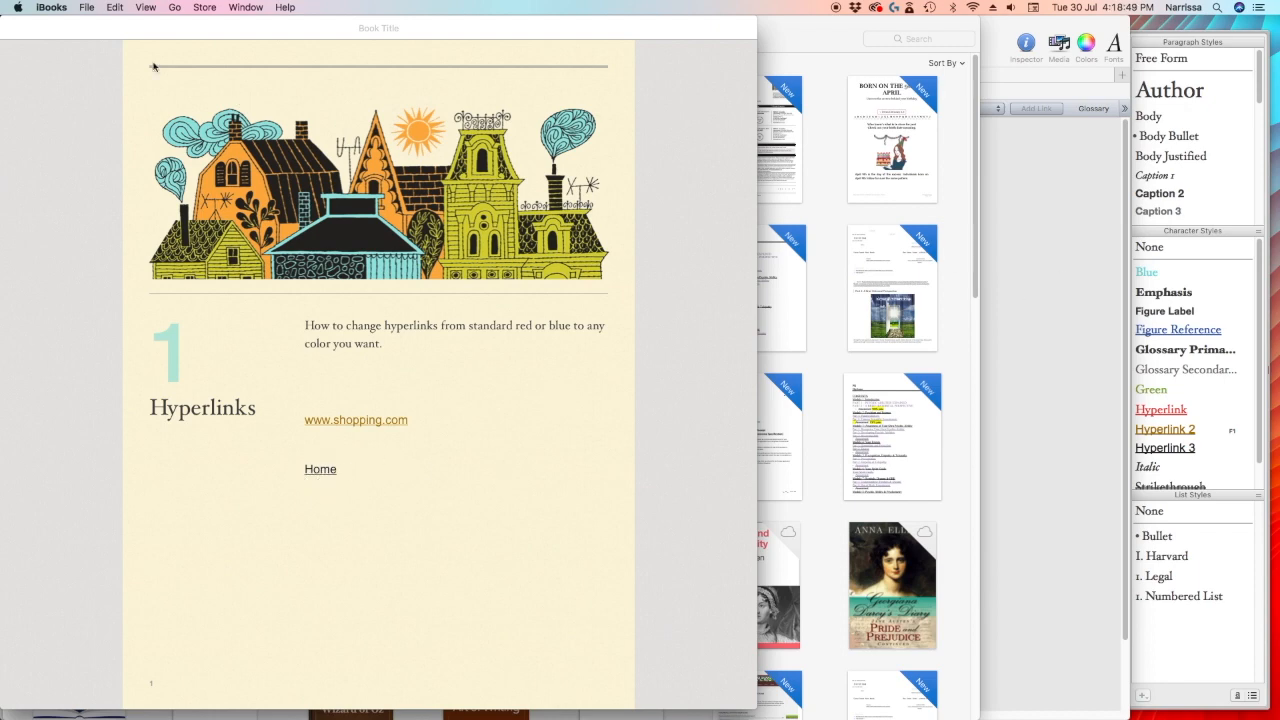
{"action": "left_click", "coordinate": [13, 28]}
{"action": "left_click", "coordinate": [1033, 156]}
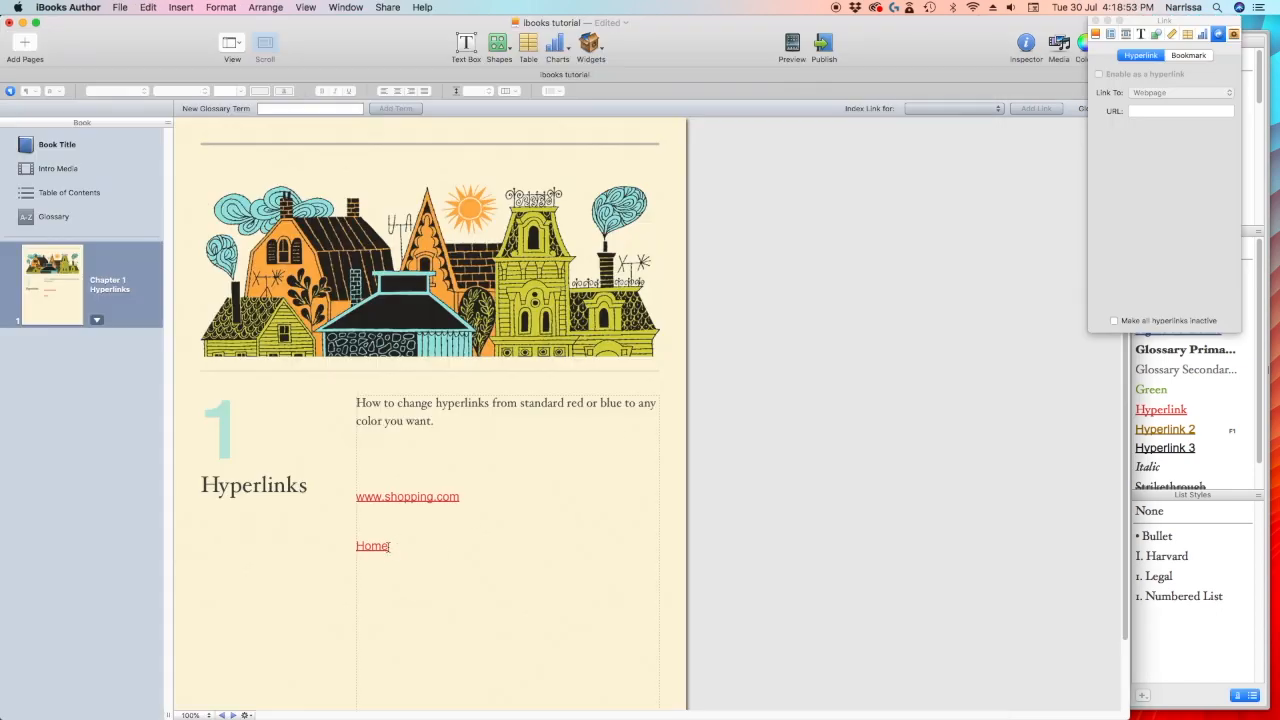
Step: Switch the Home link to the Hyperlink 2 character style, applying it with the hyperlink disabled and again after re-enabling it
{"action": "left_click_drag", "start_coordinate": [390, 546], "coordinate": [357, 546]}
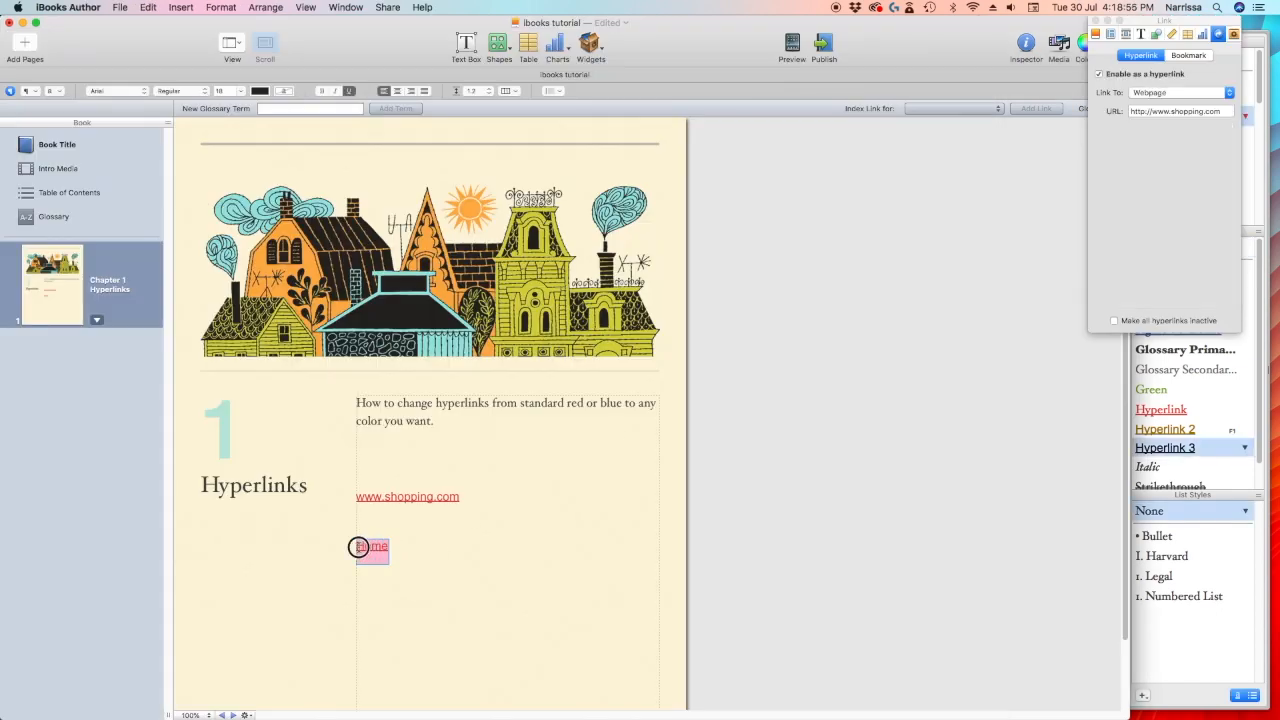
{"action": "left_click", "coordinate": [1155, 431]}
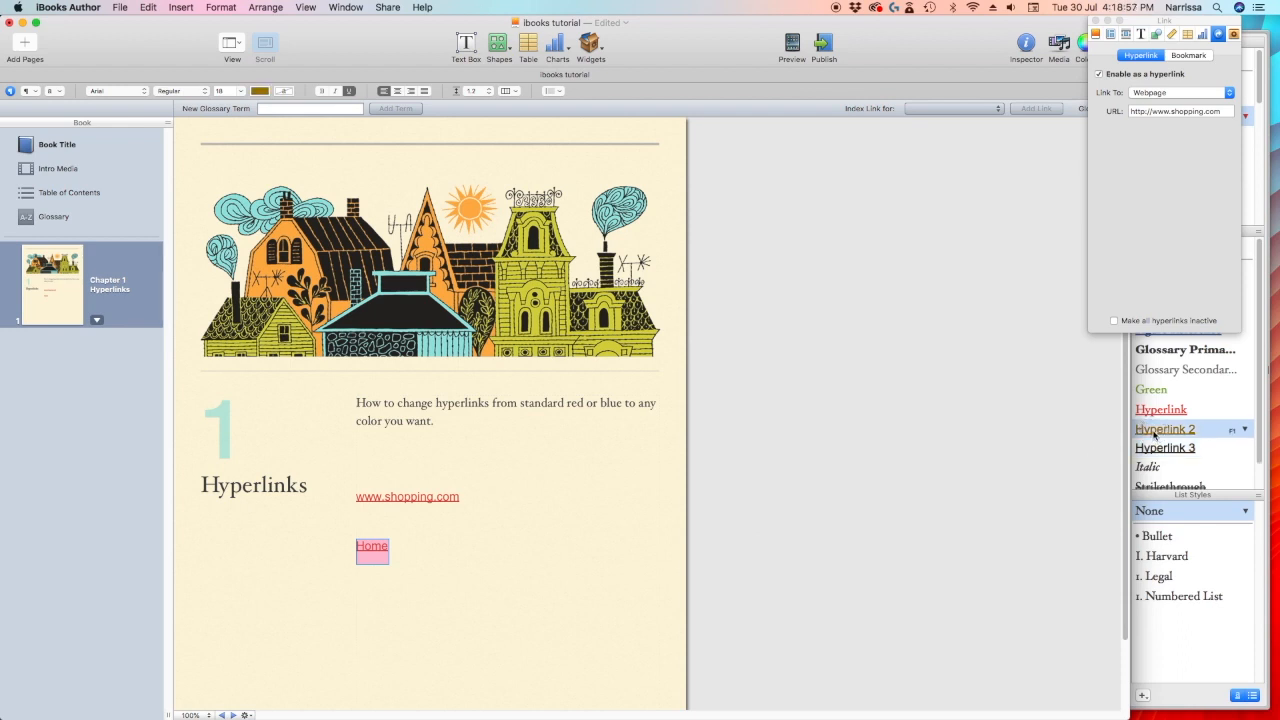
{"action": "left_click", "coordinate": [1099, 75]}
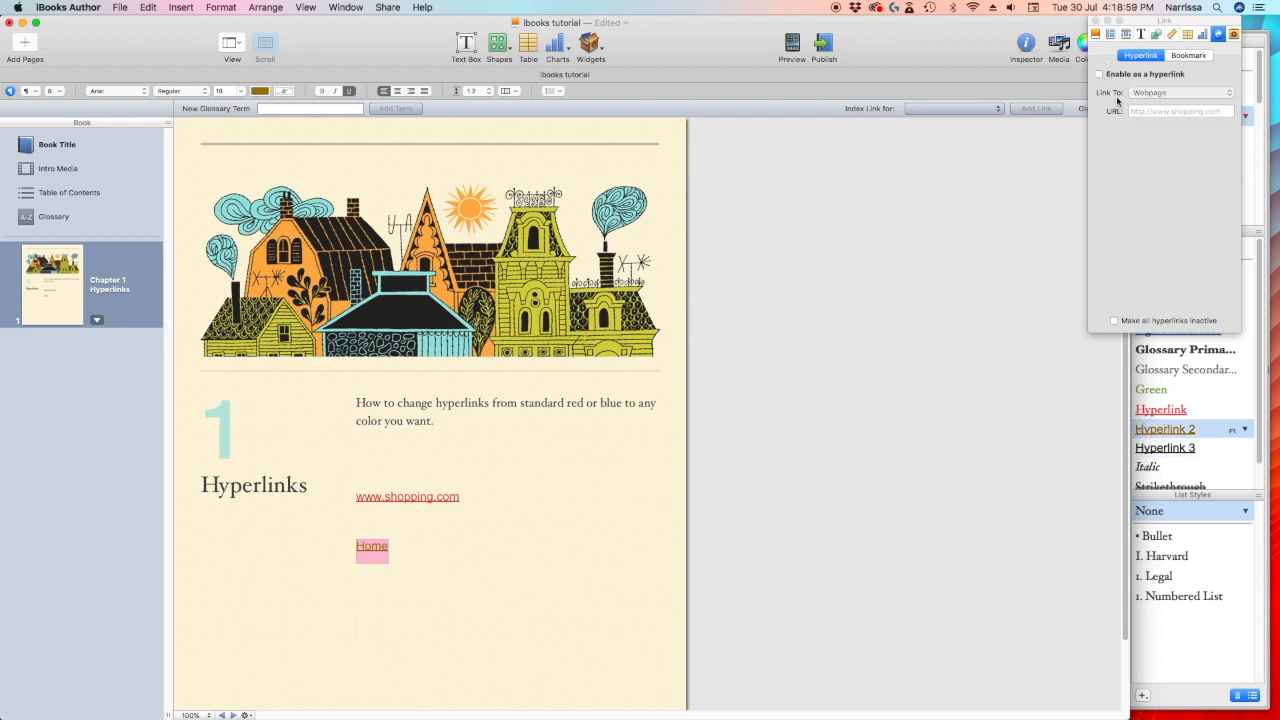
{"action": "left_click", "coordinate": [1171, 429]}
{"action": "left_click", "coordinate": [1100, 75]}
{"action": "left_click", "coordinate": [1167, 431]}
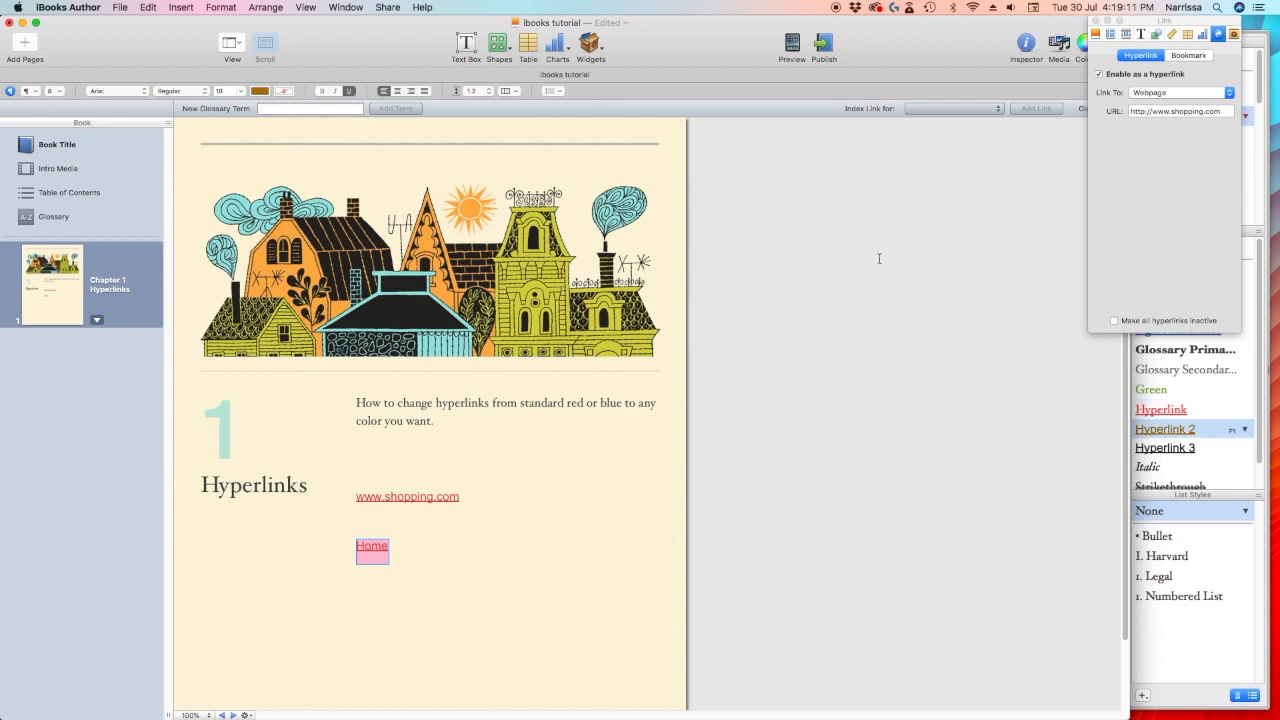
Step: Preview the book in Apple Books for Mac to check the Home link in the Hyperlink 2 style, and return to iBooks Author
{"action": "left_click", "coordinate": [792, 48]}
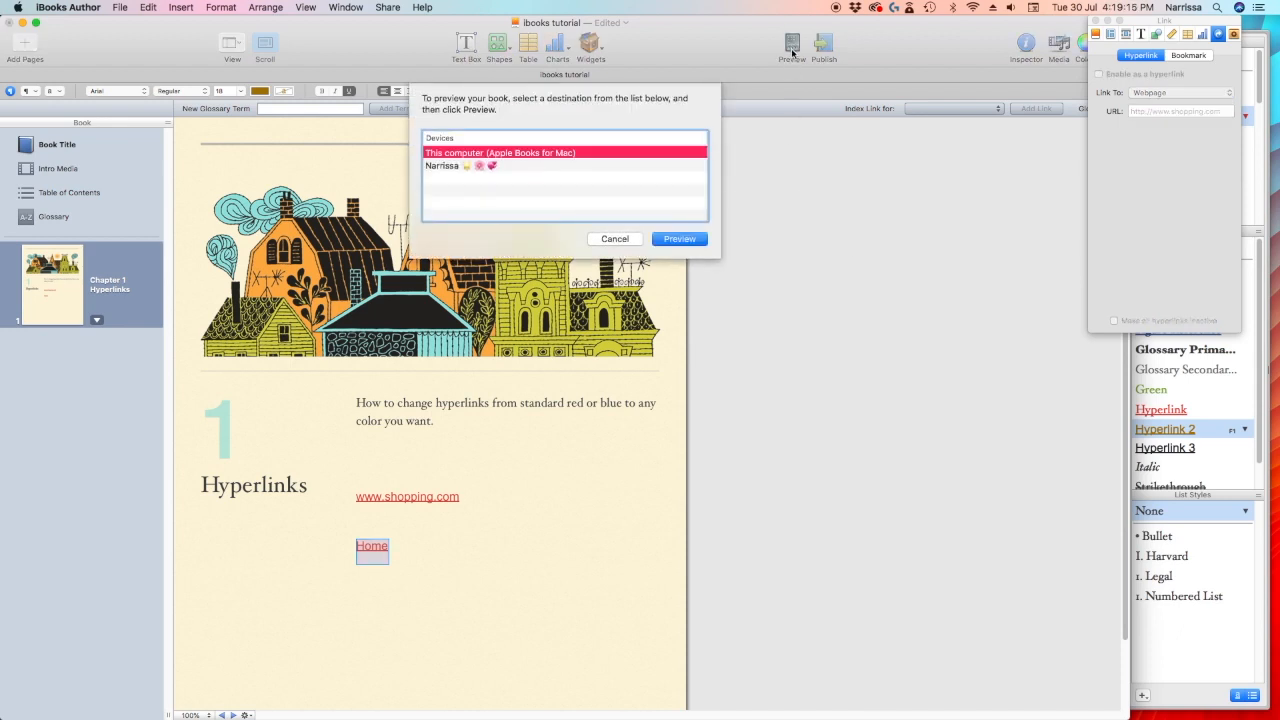
{"action": "left_click", "coordinate": [676, 241]}
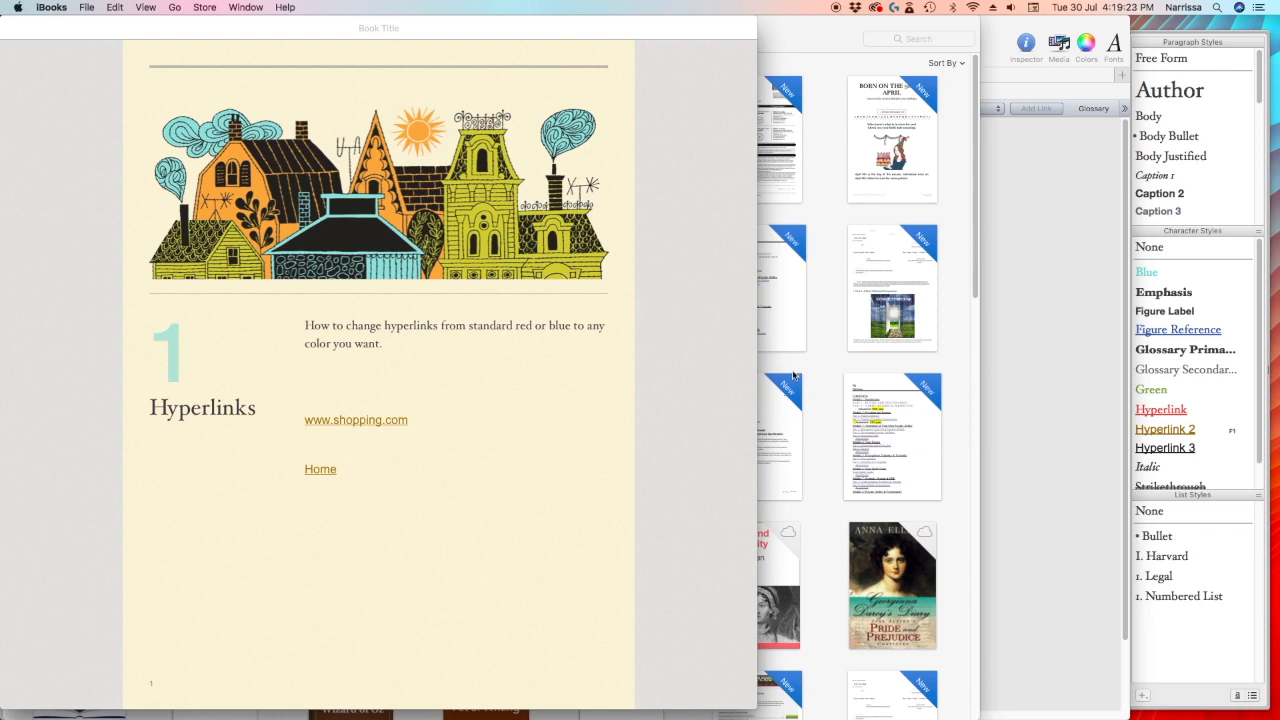
{"action": "mouse_move", "coordinate": [14, 36]}
{"action": "left_click", "coordinate": [12, 30]}
{"action": "left_click", "coordinate": [1030, 195]}
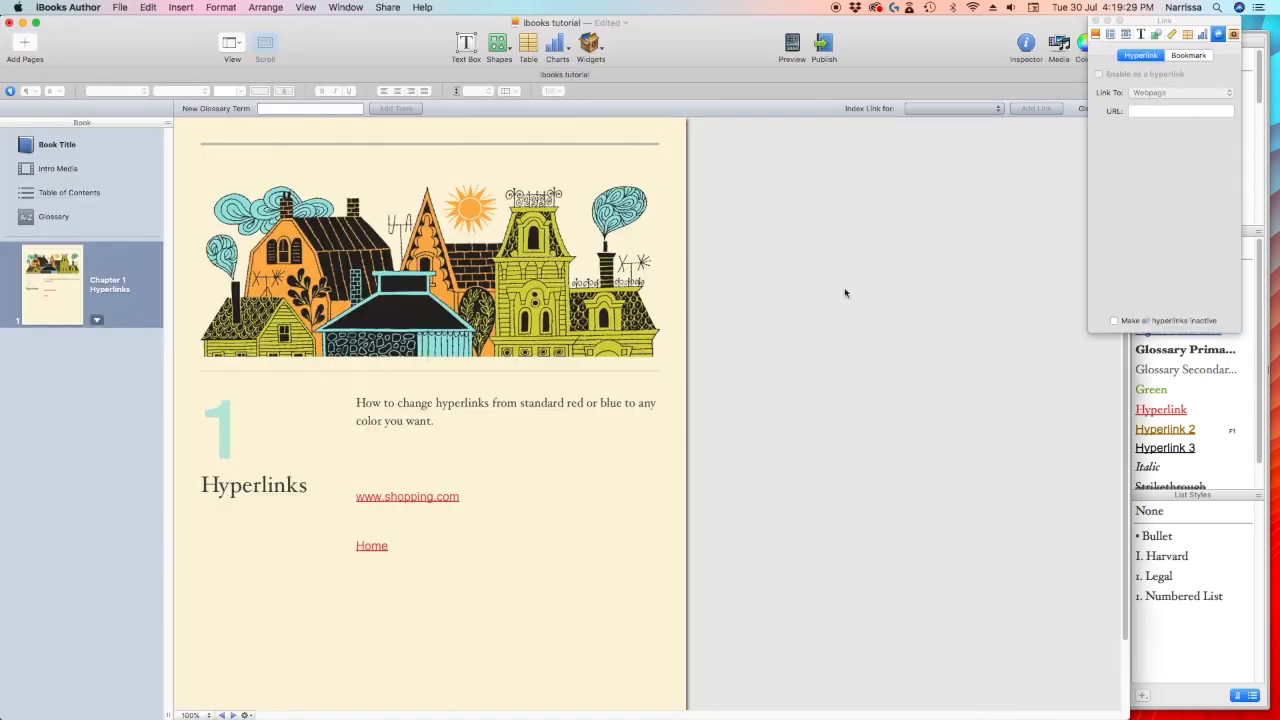